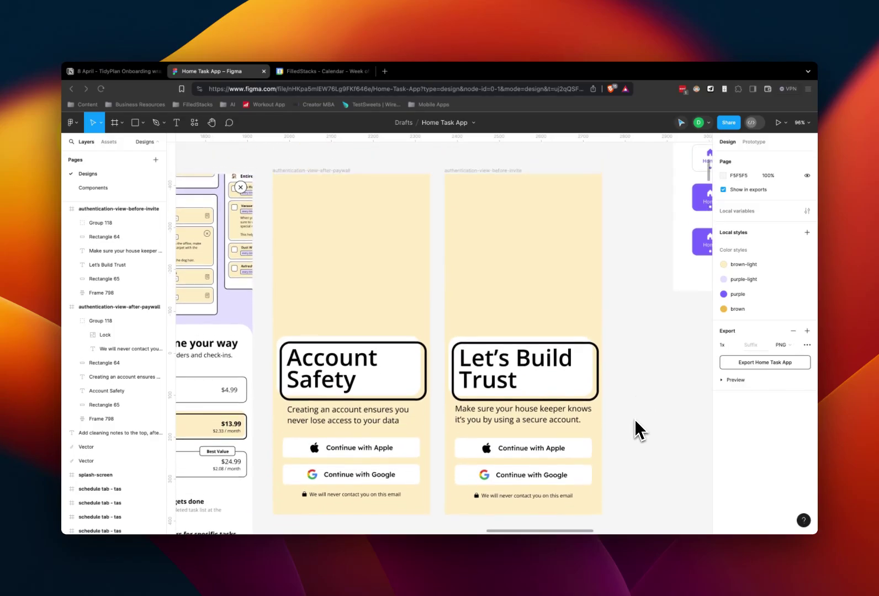
Review the Account Safety design in Figma and name the new artboard beside home-connection-view "authentication" in Rive.
{"action": "scroll", "coordinate": [514, 369], "scroll_direction": "down", "scroll_amount": 2}
{"action": "scroll", "coordinate": [514, 369], "scroll_direction": "left", "scroll_amount": 2}
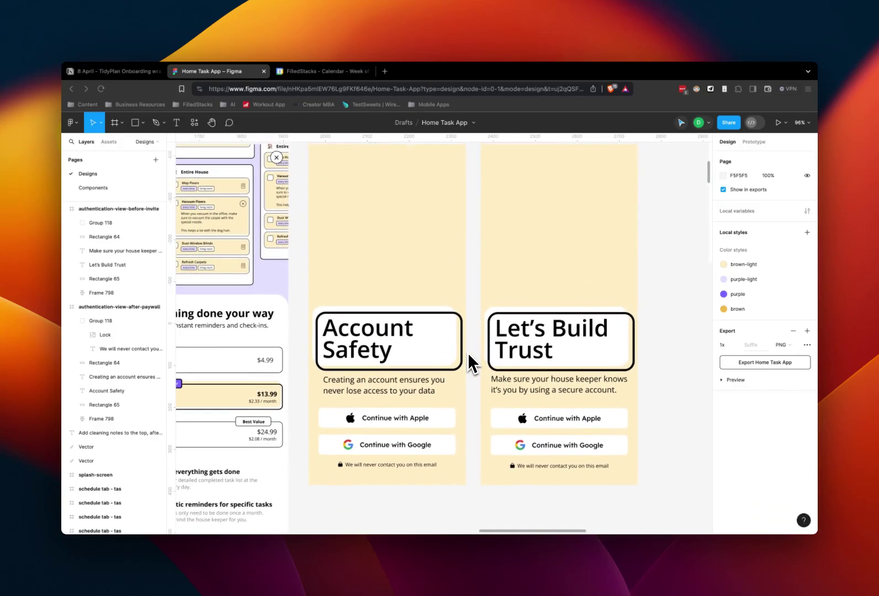
{"action": "scroll", "coordinate": [463, 351], "scroll_direction": "down", "scroll_amount": 3}
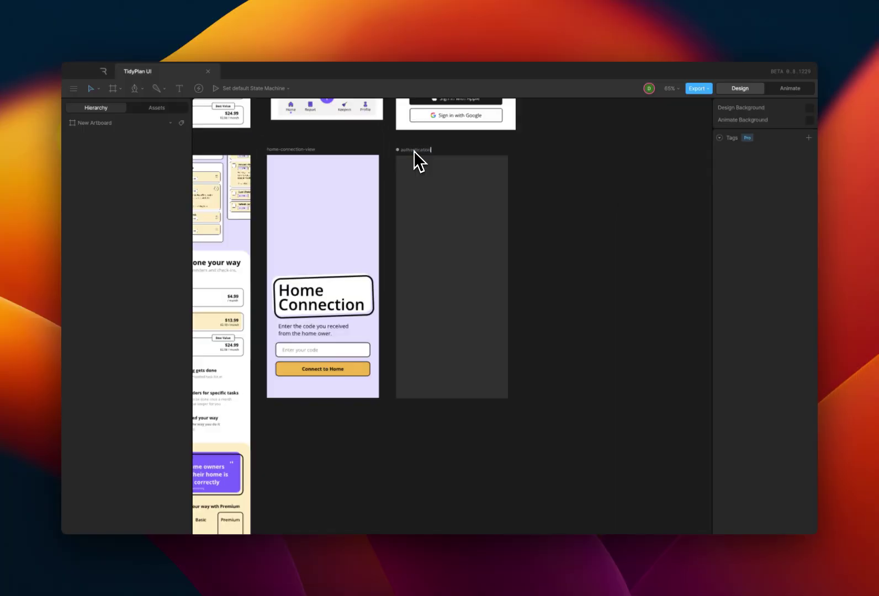
{"action": "key", "text": "Return"}
Set the authentication artboard's fill to FFEDC3, copying the colour from the role-selection artboard.
{"action": "scroll", "coordinate": [417, 155], "scroll_direction": "left", "scroll_amount": 5}
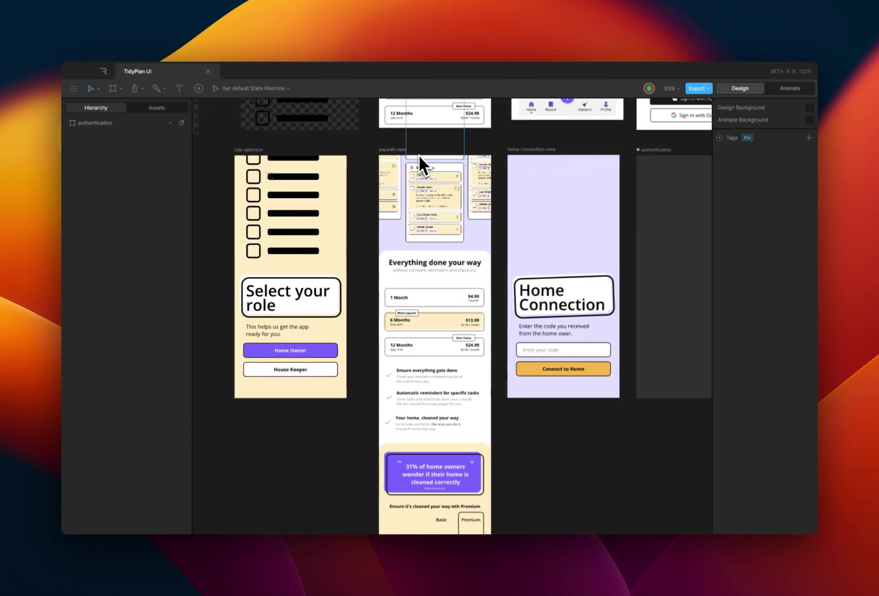
{"action": "scroll", "coordinate": [418, 155], "scroll_direction": "left", "scroll_amount": 2}
{"action": "scroll", "coordinate": [424, 155], "scroll_direction": "right", "scroll_amount": 3}
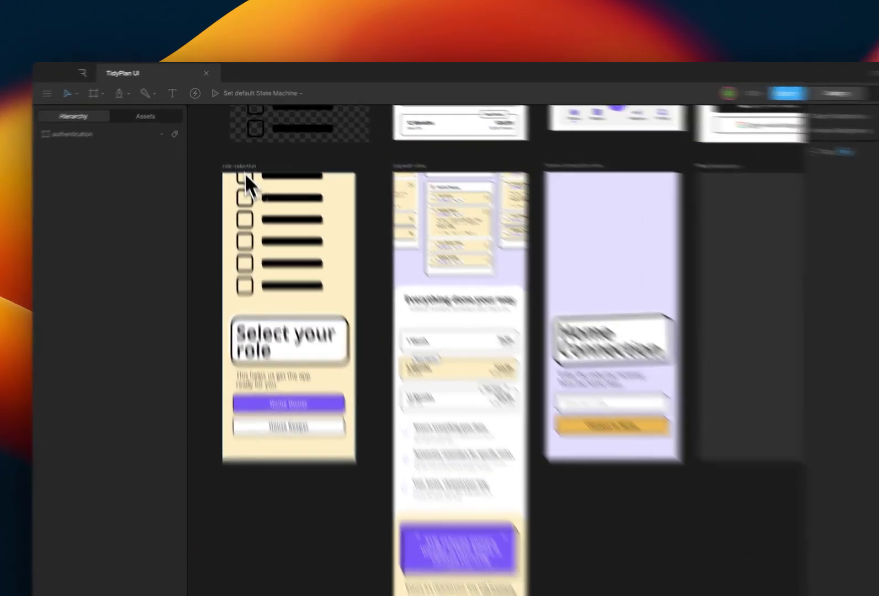
{"action": "left_click", "coordinate": [235, 149]}
{"action": "left_click", "coordinate": [749, 196]}
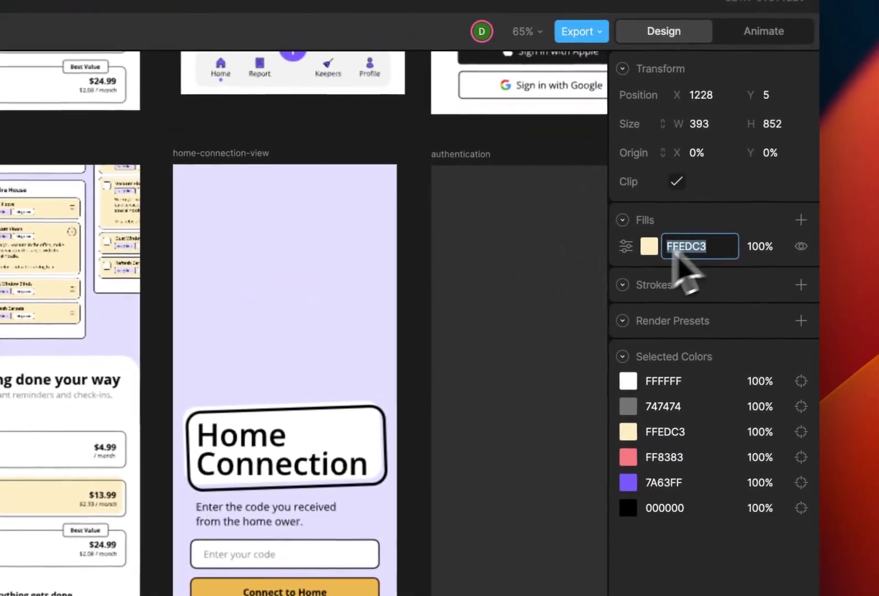
{"action": "scroll", "coordinate": [307, 370], "scroll_direction": "right", "scroll_amount": 5}
{"action": "left_click", "coordinate": [268, 156]}
{"action": "left_click", "coordinate": [691, 286]}
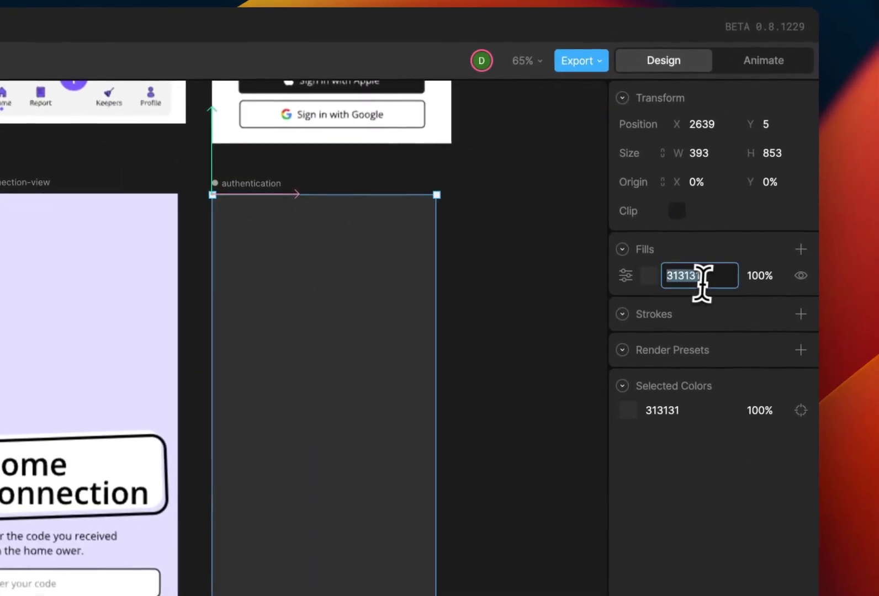
{"action": "type", "text": "FFEDC3"}
{"action": "key", "text": "Return"}
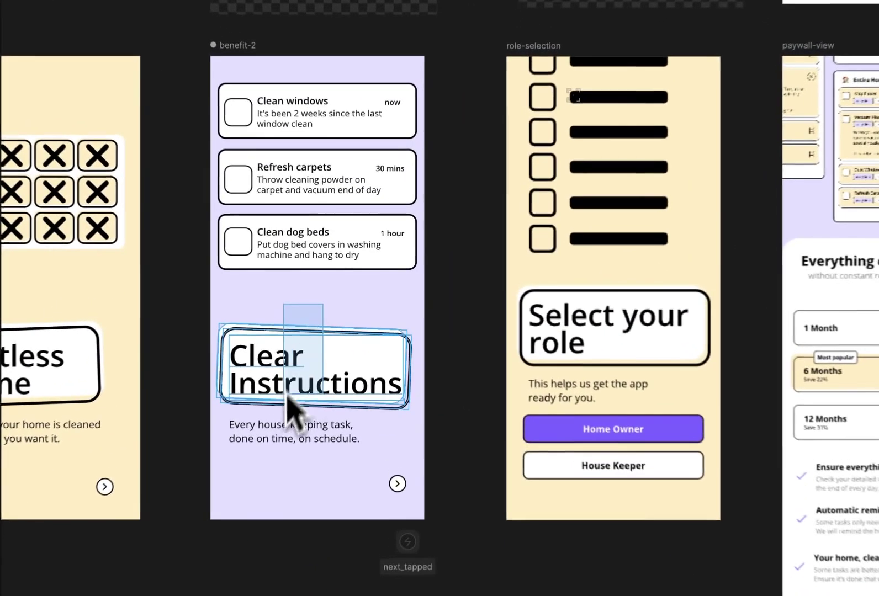
Copy the heading block and description text from the benefit-2 artboard into the authentication artboard.
{"action": "left_click_drag", "start_coordinate": [286, 394], "coordinate": [268, 453]}
{"action": "scroll", "coordinate": [593, 343], "scroll_direction": "right", "scroll_amount": 3}
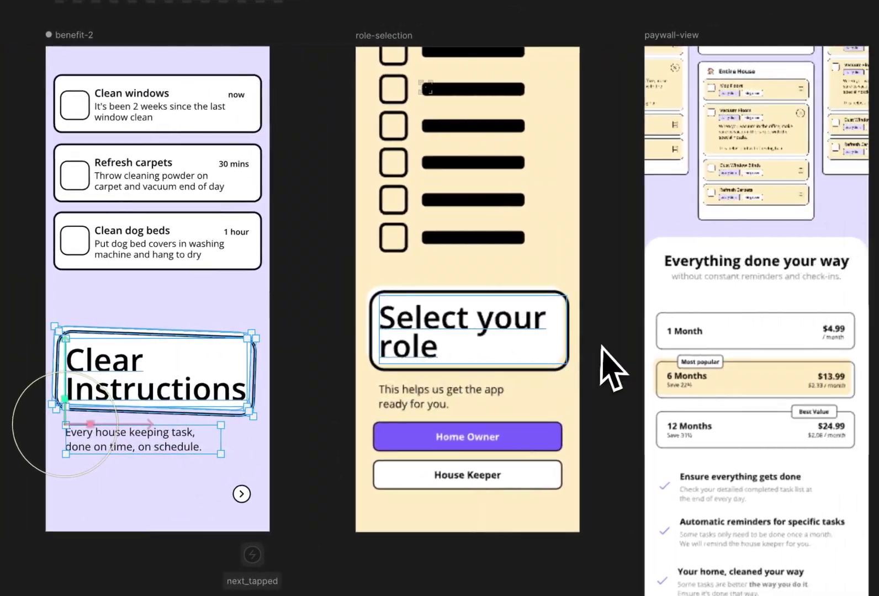
{"action": "scroll", "coordinate": [593, 343], "scroll_direction": "left", "scroll_amount": 1}
{"action": "scroll", "coordinate": [607, 348], "scroll_direction": "right", "scroll_amount": 10}
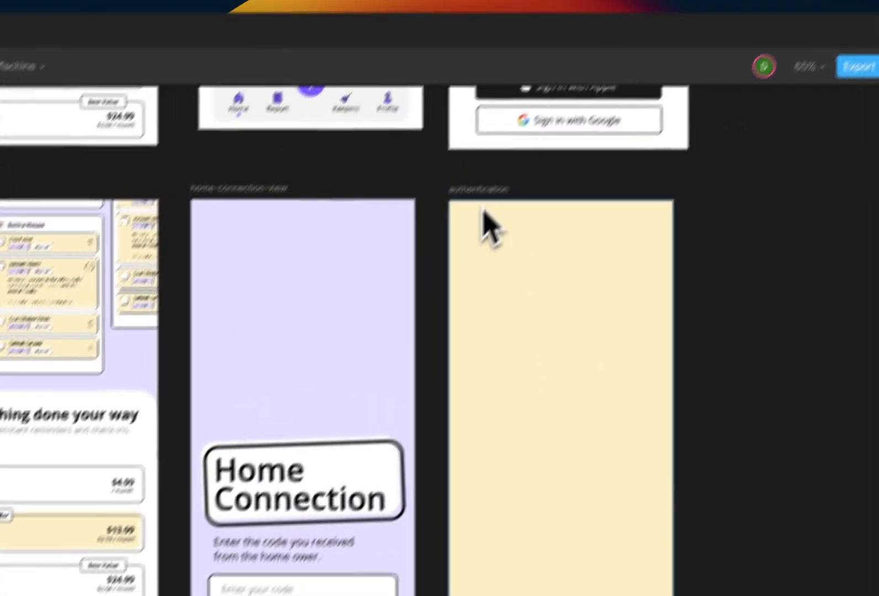
{"action": "left_click", "coordinate": [484, 190]}
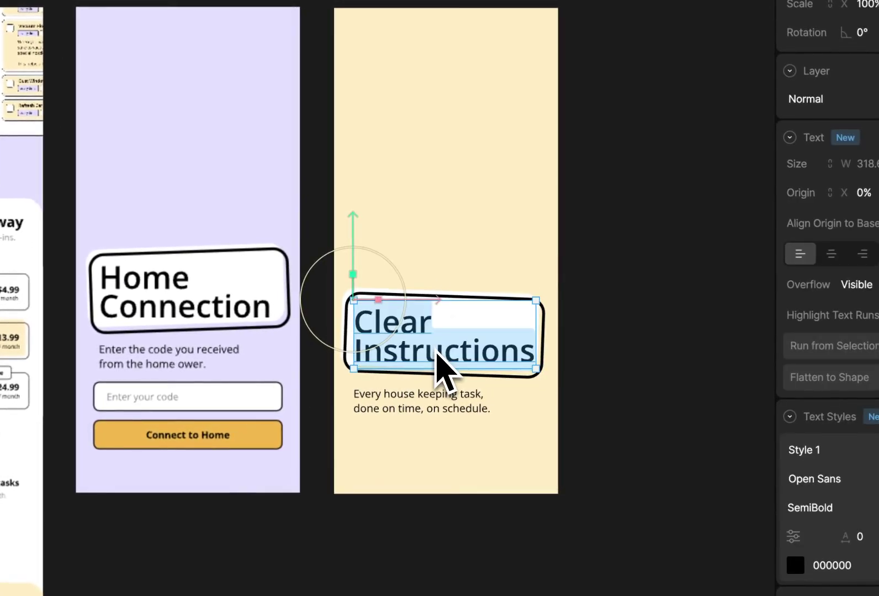
Replace the copied heading with "Account Safety" and the description with "Creating an account ensures you never lose access to your data".
{"action": "type", "text": "Account"}
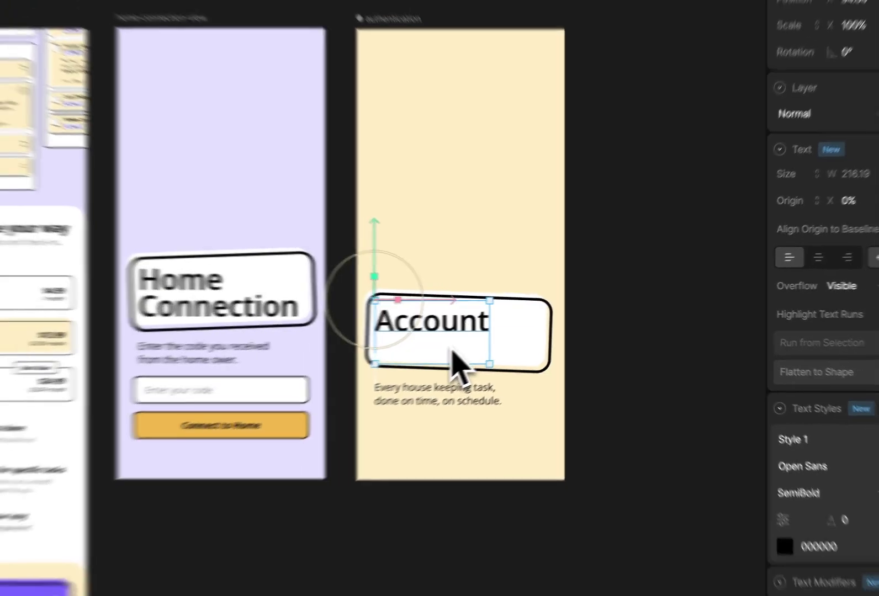
{"action": "type", "text": " Safet"}
{"action": "type", "text": "y"}
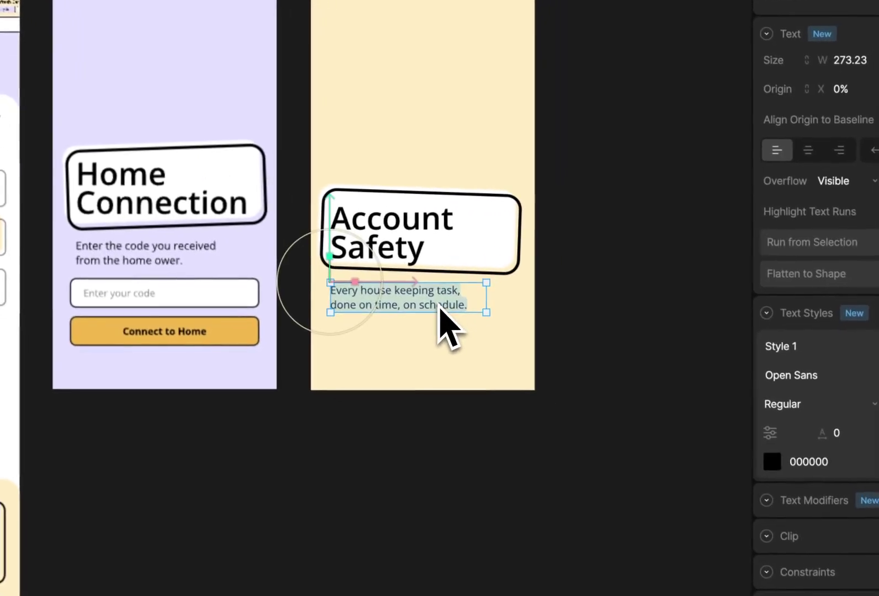
{"action": "type", "text": "Creating an account ensures you never lose access to your data"}
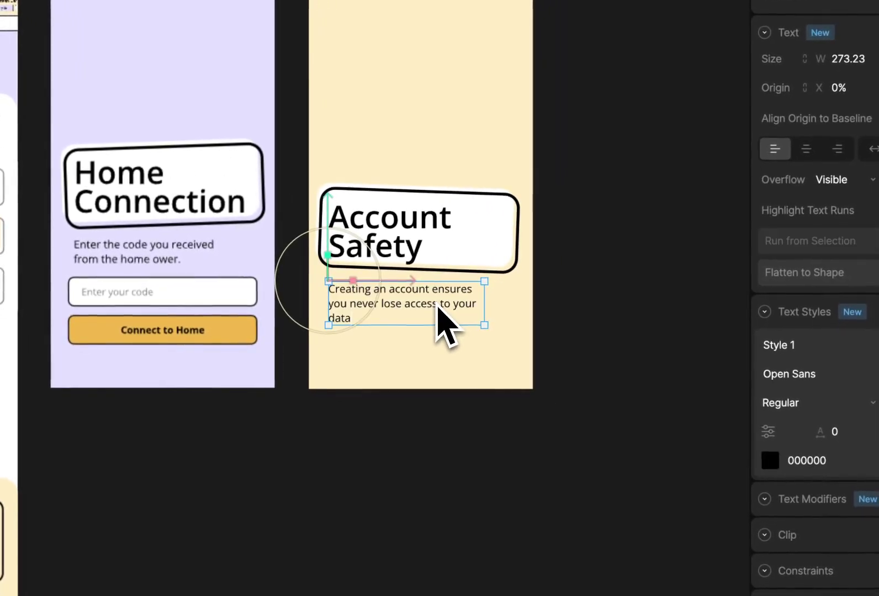
{"action": "left_click", "coordinate": [619, 328]}
{"action": "left_click", "coordinate": [464, 309]}
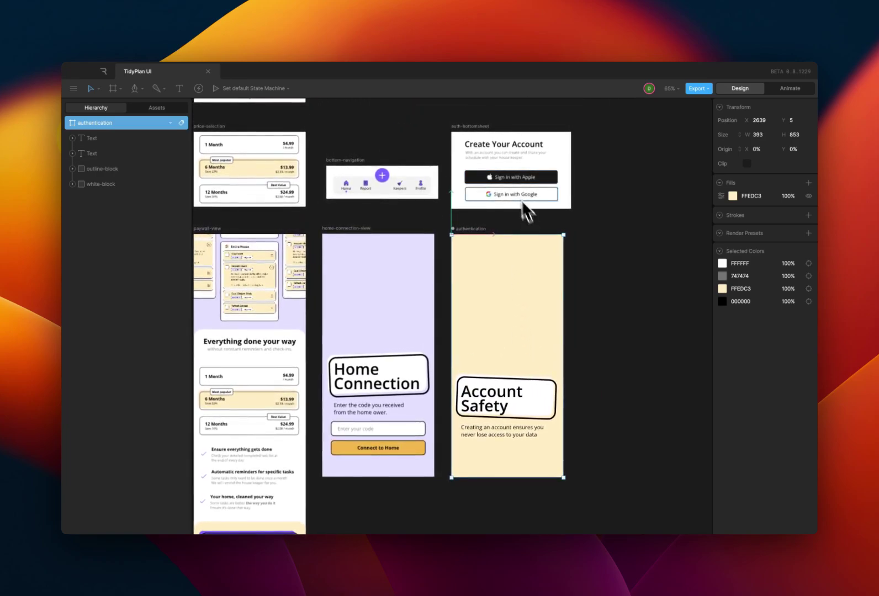
Draw a button rectangle about 321 by 50 below the description, with corner radius 8 and fill FFFFFF.
{"action": "scroll", "coordinate": [499, 314], "scroll_direction": "down", "scroll_amount": 2}
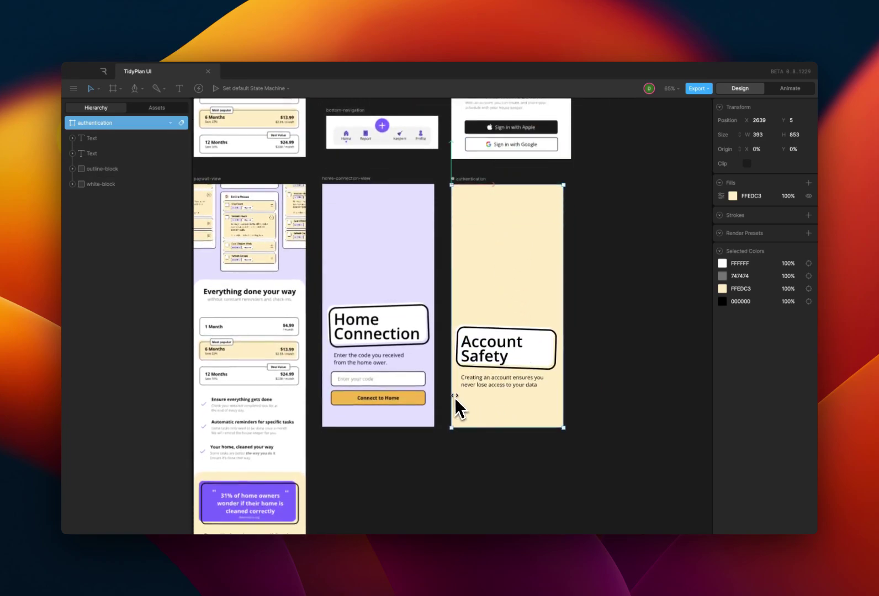
{"action": "scroll", "coordinate": [454, 397], "scroll_direction": "down", "scroll_amount": 1}
{"action": "key", "text": "r"}
{"action": "left_click_drag", "start_coordinate": [465, 384], "coordinate": [556, 399]}
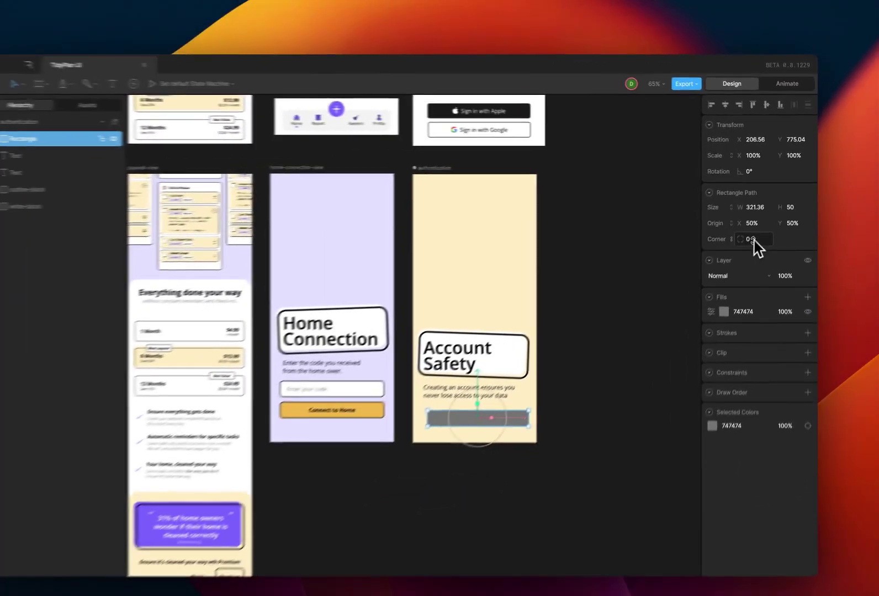
{"action": "left_click", "coordinate": [723, 211]}
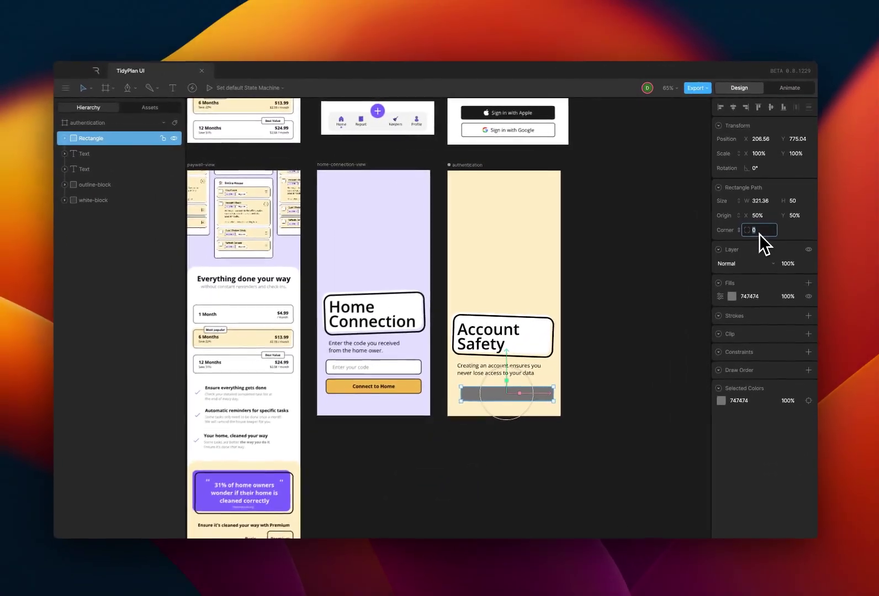
{"action": "type", "text": "8"}
{"action": "key", "text": "Return"}
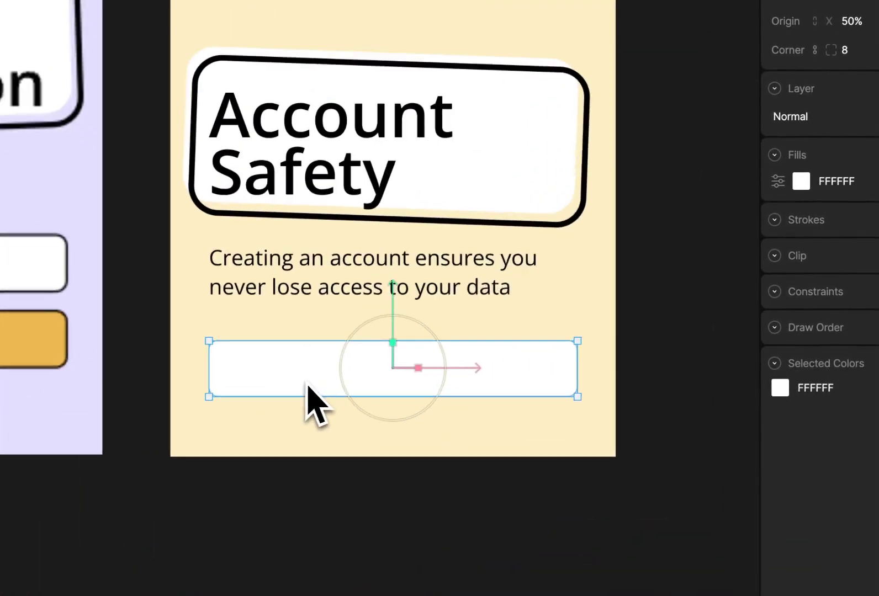
Duplicate the white button rectangle directly below the first one, aligned with its edges.
{"action": "scroll", "coordinate": [307, 382], "scroll_direction": "up", "scroll_amount": 4}
{"action": "scroll", "coordinate": [467, 281], "scroll_direction": "down", "scroll_amount": 5}
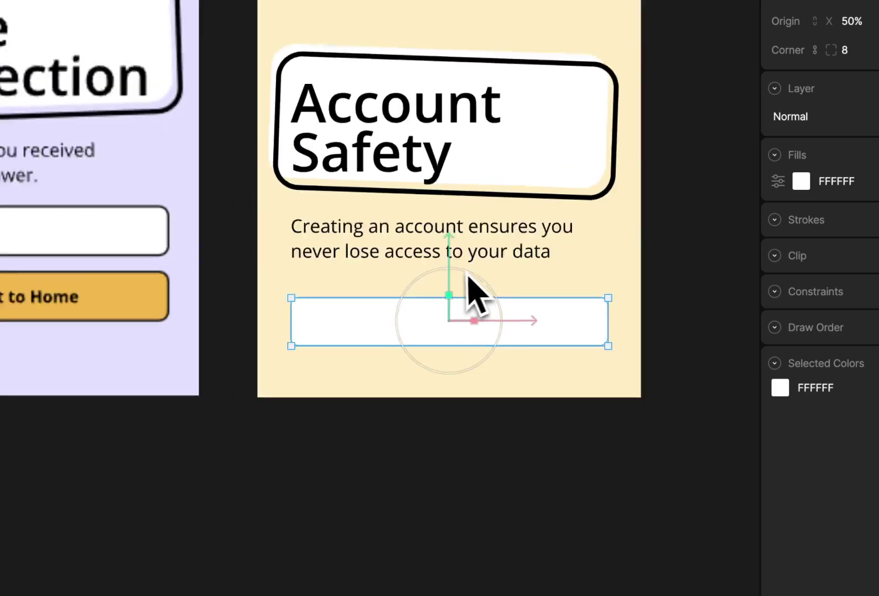
{"action": "scroll", "coordinate": [459, 319], "scroll_direction": "up", "scroll_amount": 5}
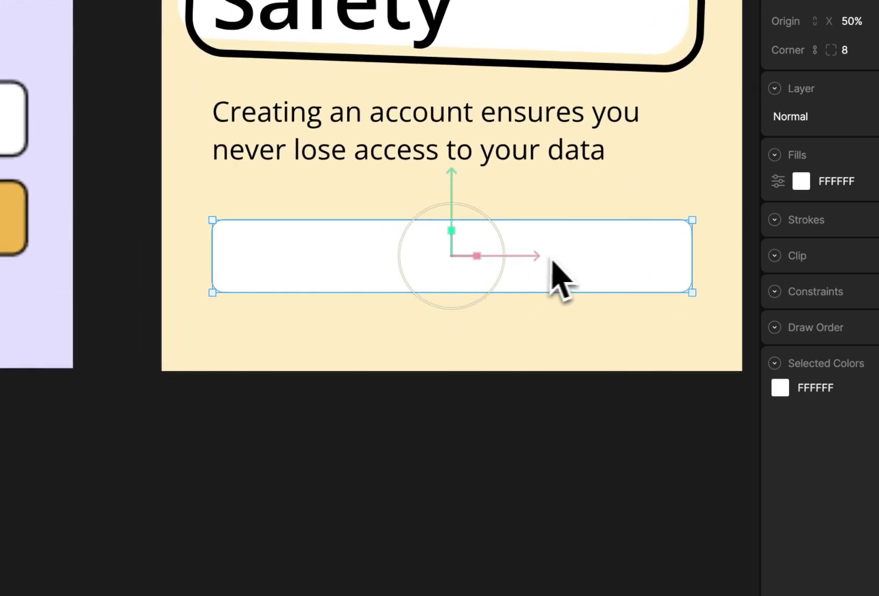
{"action": "left_click_drag", "start_coordinate": [572, 225], "coordinate": [572, 319]}
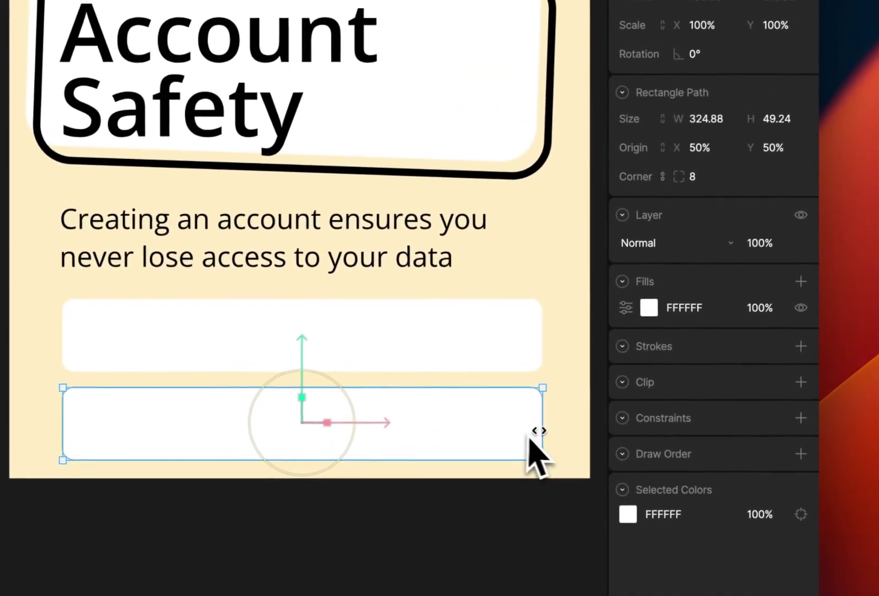
Move the heading block, description and both buttons up the artboard, and widen the gap between the two buttons.
{"action": "left_click_drag", "start_coordinate": [557, 450], "coordinate": [473, 182]}
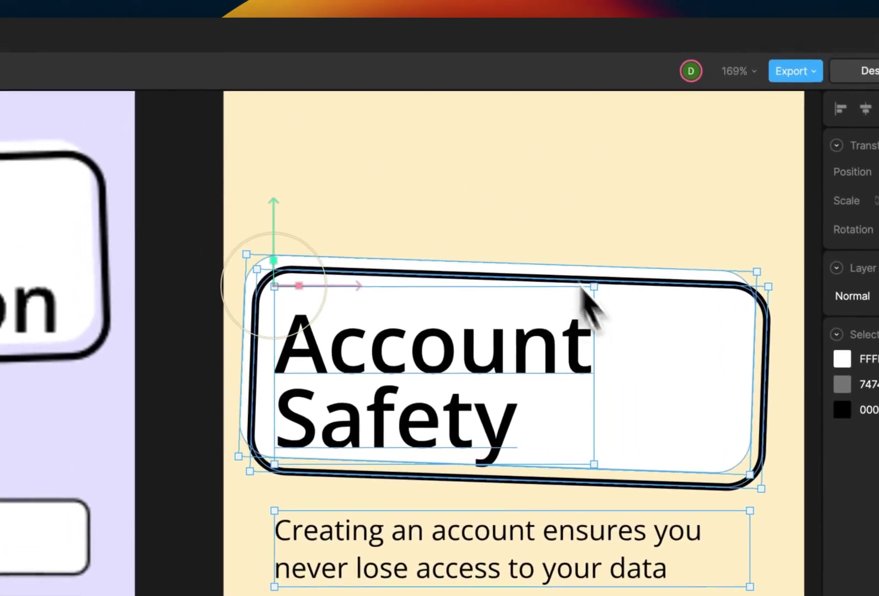
{"action": "left_click_drag", "start_coordinate": [276, 209], "coordinate": [269, 155]}
{"action": "left_click_drag", "start_coordinate": [377, 451], "coordinate": [542, 299]}
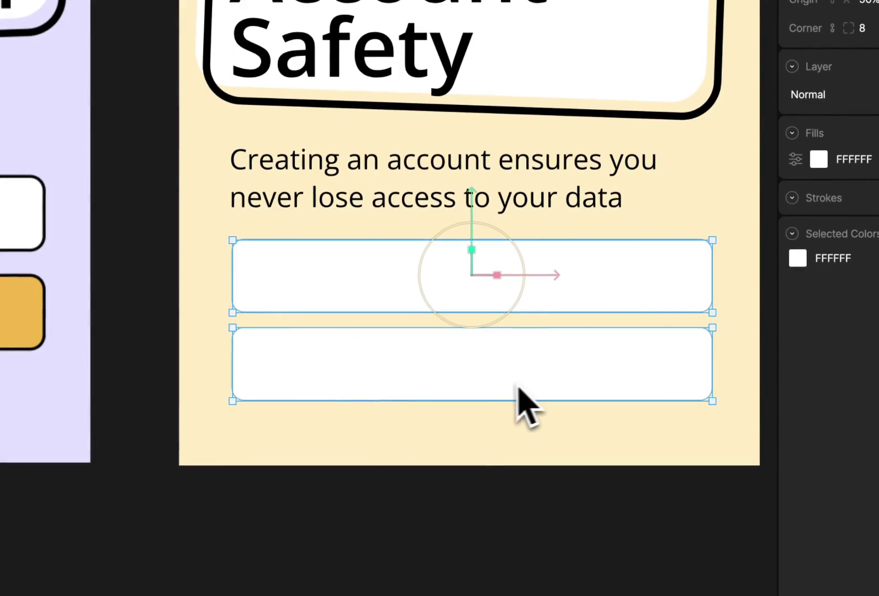
{"action": "left_click_drag", "start_coordinate": [512, 377], "coordinate": [512, 388]}
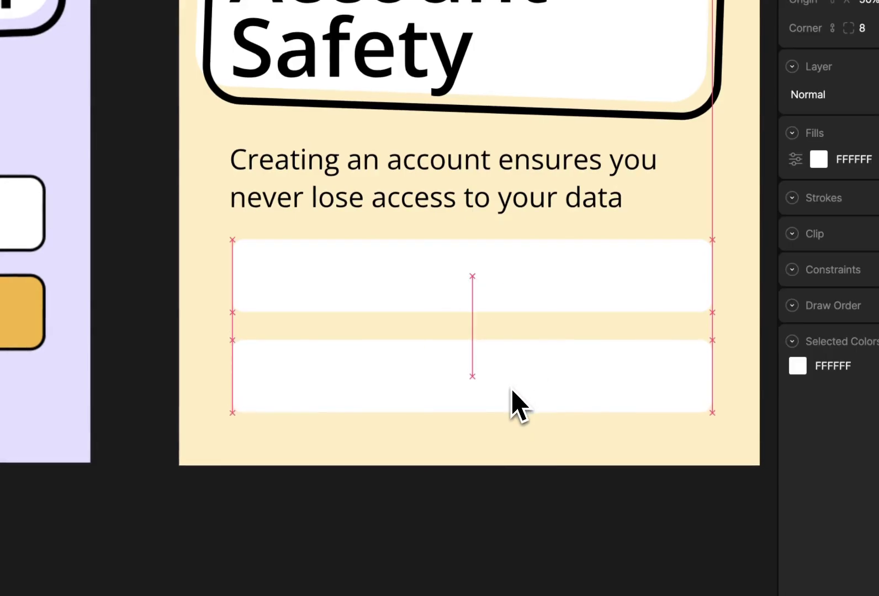
Duplicate the description text below the buttons and change the copy to "We will never contact you on this email".
{"action": "scroll", "coordinate": [512, 200], "scroll_direction": "down", "scroll_amount": 5}
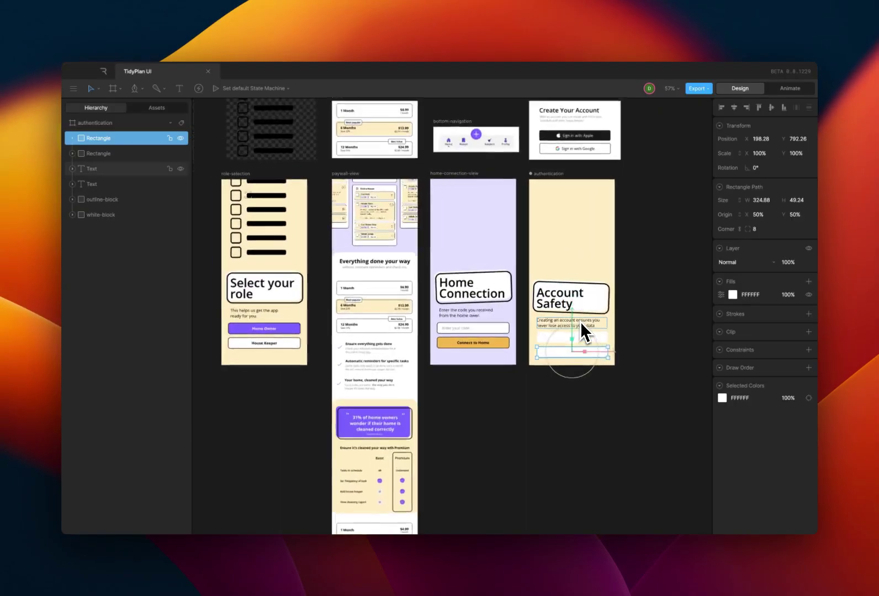
{"action": "scroll", "coordinate": [580, 326], "scroll_direction": "up", "scroll_amount": 5}
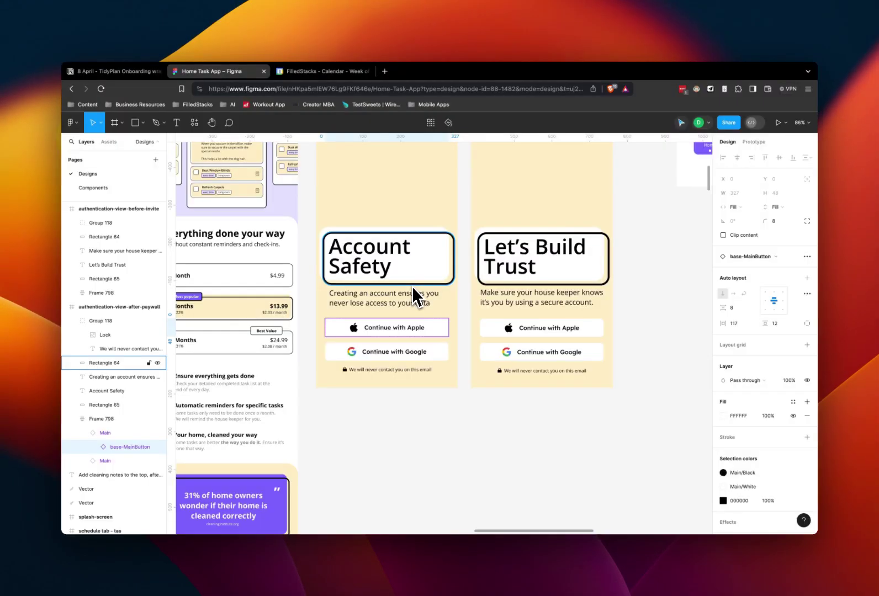
{"action": "scroll", "coordinate": [414, 287], "scroll_direction": "up", "scroll_amount": 5}
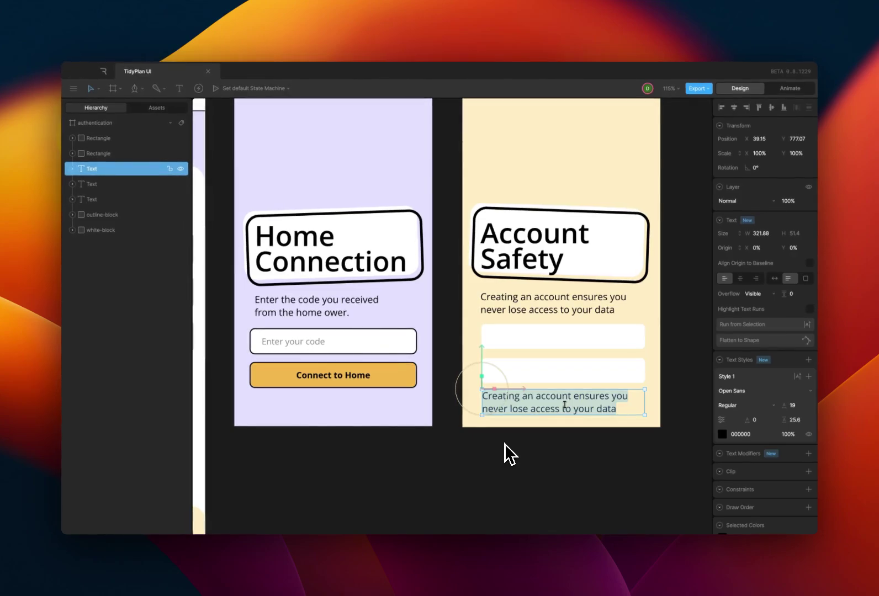
{"action": "type", "text": "We"}
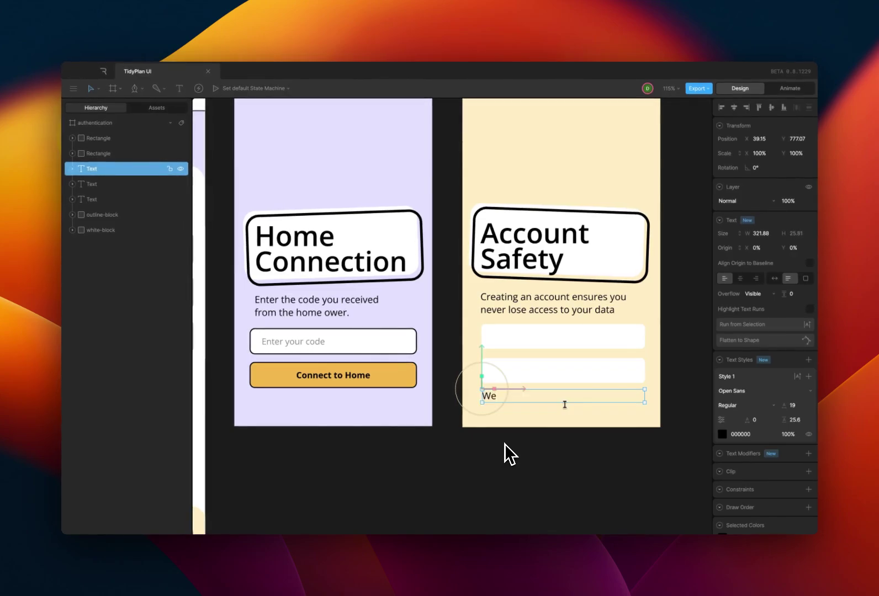
{"action": "type", "text": " will never contact y"}
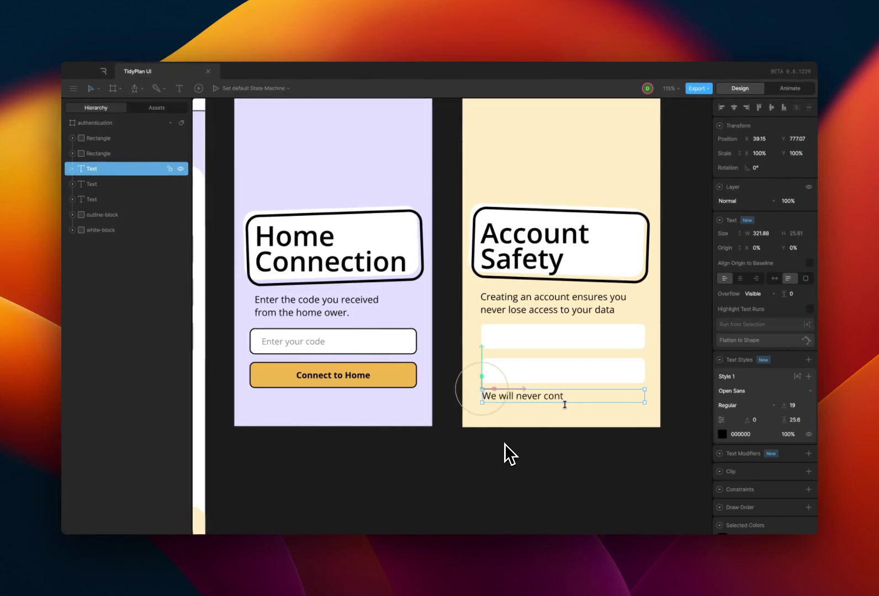
{"action": "type", "text": "ou on this email"}
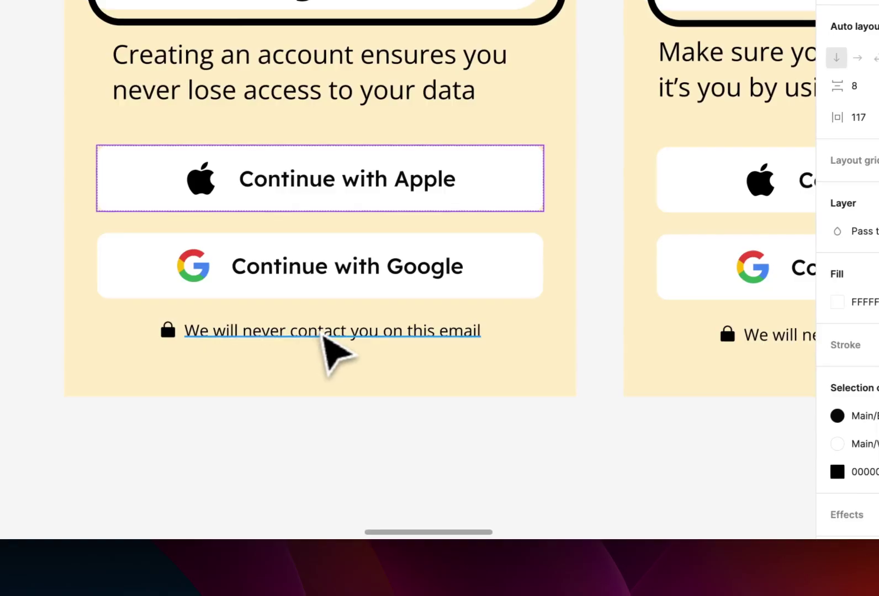
Check the email note in the Figma design and reduce the font size of the matching text in Rive.
{"action": "left_click", "coordinate": [322, 336]}
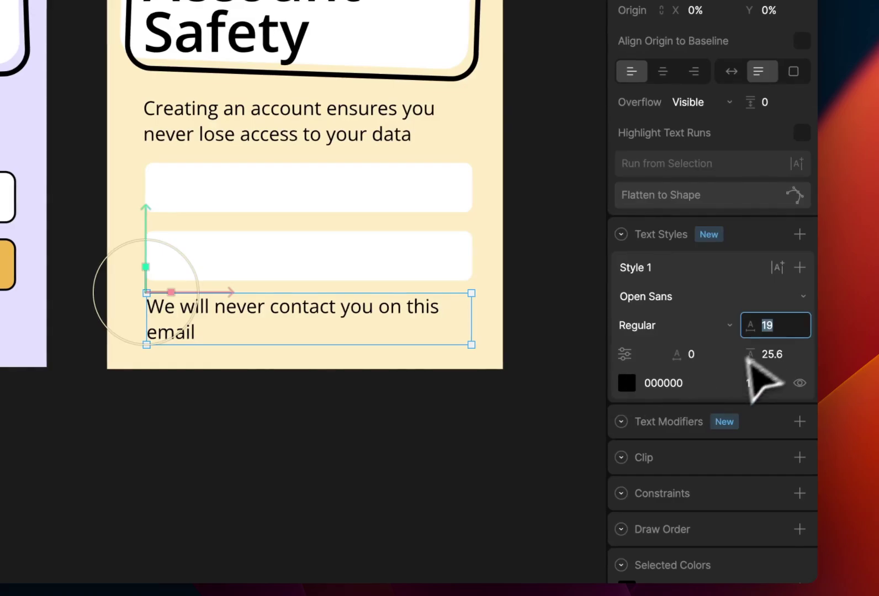
{"action": "key", "text": "Return"}
{"action": "key", "text": "Escape"}
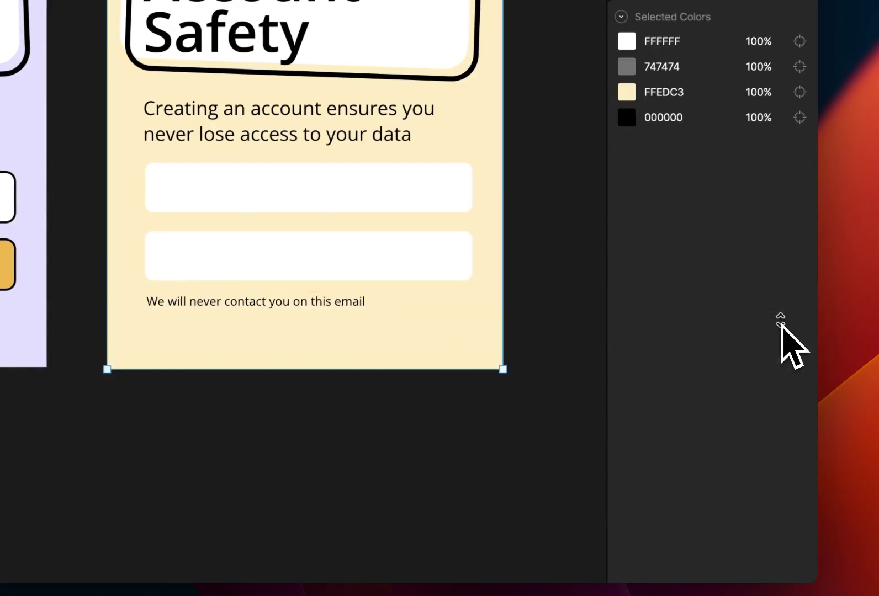
Switch the email note to auto width and centre it horizontally on the authentication artboard.
{"action": "left_click", "coordinate": [426, 308]}
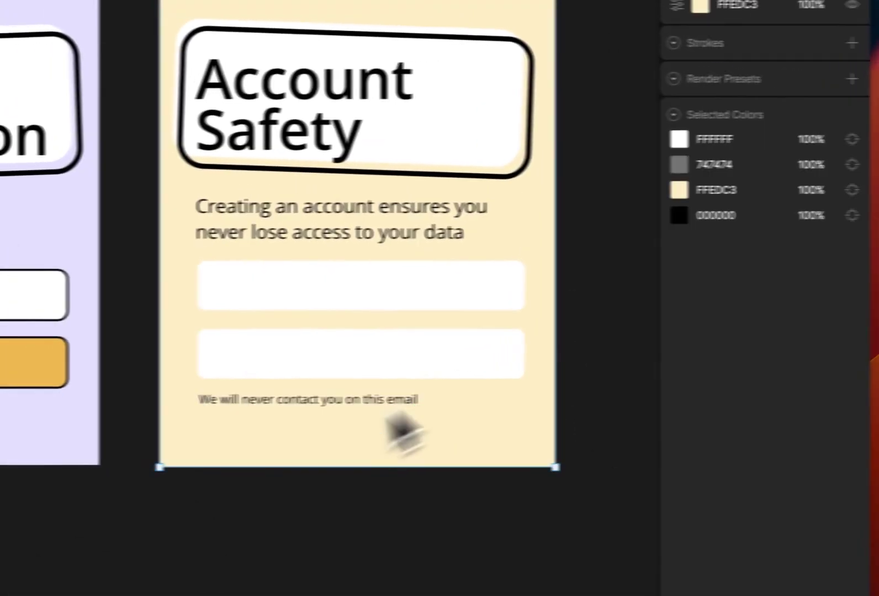
{"action": "left_click", "coordinate": [290, 400]}
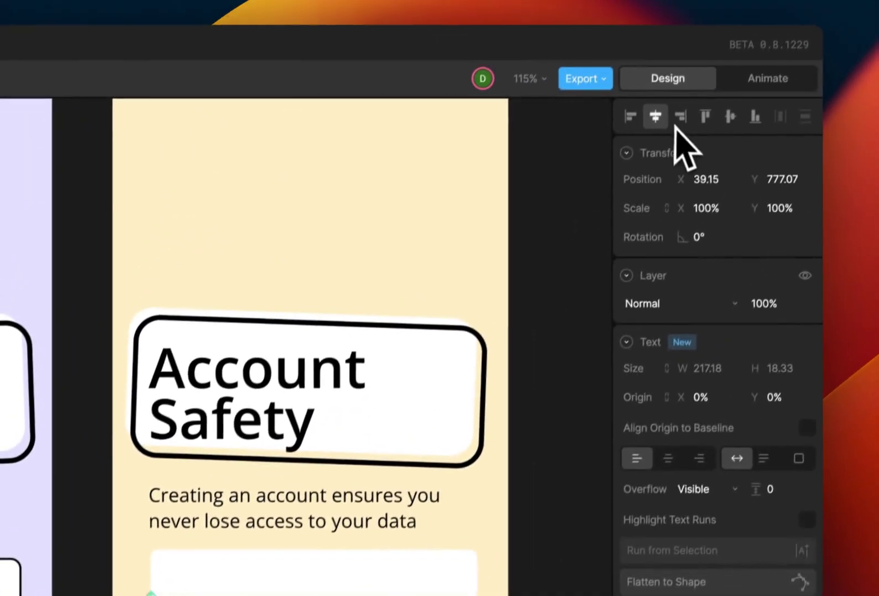
{"action": "left_click", "coordinate": [655, 117]}
{"action": "scroll", "coordinate": [338, 434], "scroll_direction": "down", "scroll_amount": 5}
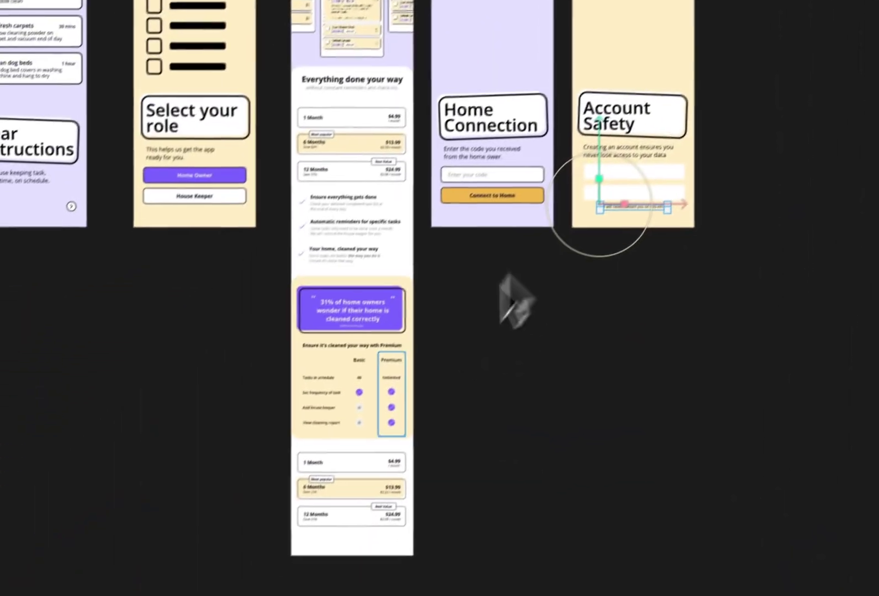
Copy the lock icon from the Basic column of the paywall comparison table and paste it into the authentication artboard.
{"action": "left_click", "coordinate": [359, 408]}
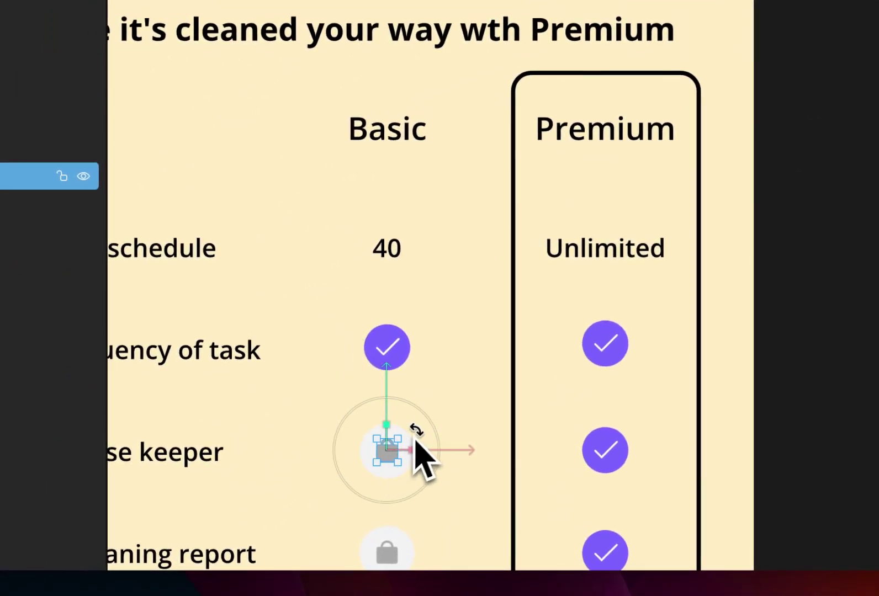
{"action": "scroll", "coordinate": [422, 461], "scroll_direction": "down", "scroll_amount": 10}
{"action": "scroll", "coordinate": [514, 251], "scroll_direction": "up", "scroll_amount": 10}
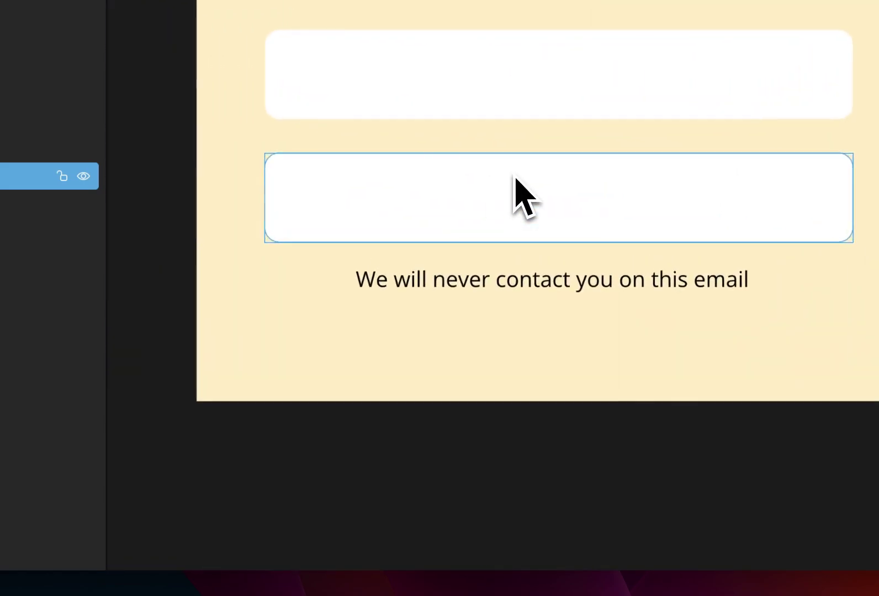
{"action": "scroll", "coordinate": [514, 176], "scroll_direction": "up", "scroll_amount": 5}
{"action": "scroll", "coordinate": [514, 173], "scroll_direction": "down", "scroll_amount": 5}
{"action": "scroll", "coordinate": [514, 174], "scroll_direction": "up", "scroll_amount": 2}
{"action": "left_click", "coordinate": [399, 179]}
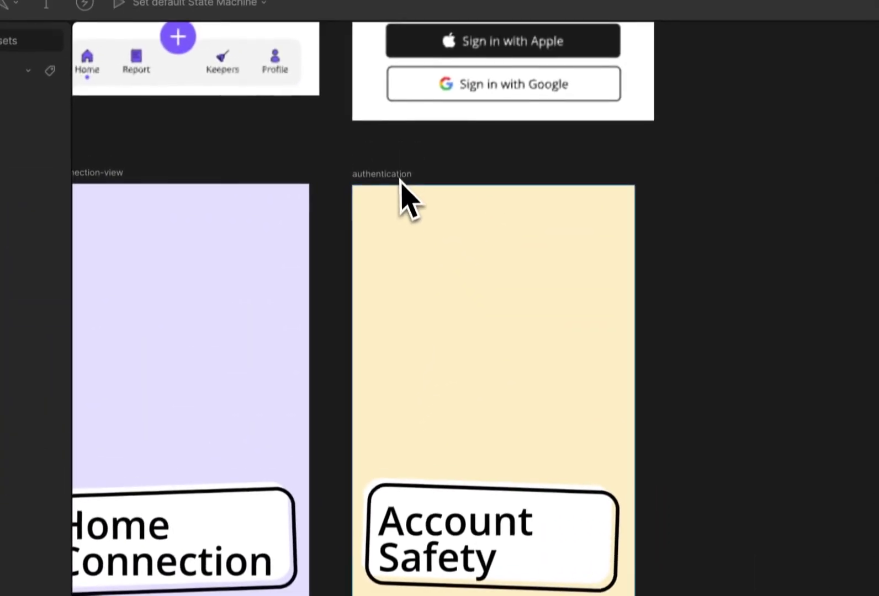
{"action": "left_click", "coordinate": [401, 175]}
Move the pasted lock icon down the artboard to the start of the email note.
{"action": "scroll", "coordinate": [436, 331], "scroll_direction": "down", "scroll_amount": 4}
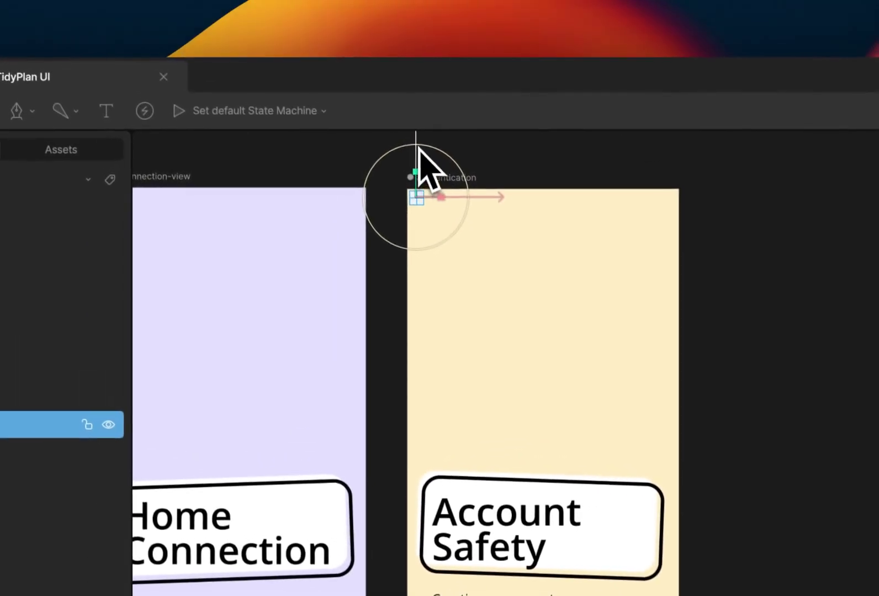
{"action": "left_click_drag", "start_coordinate": [355, 54], "coordinate": [303, 392]}
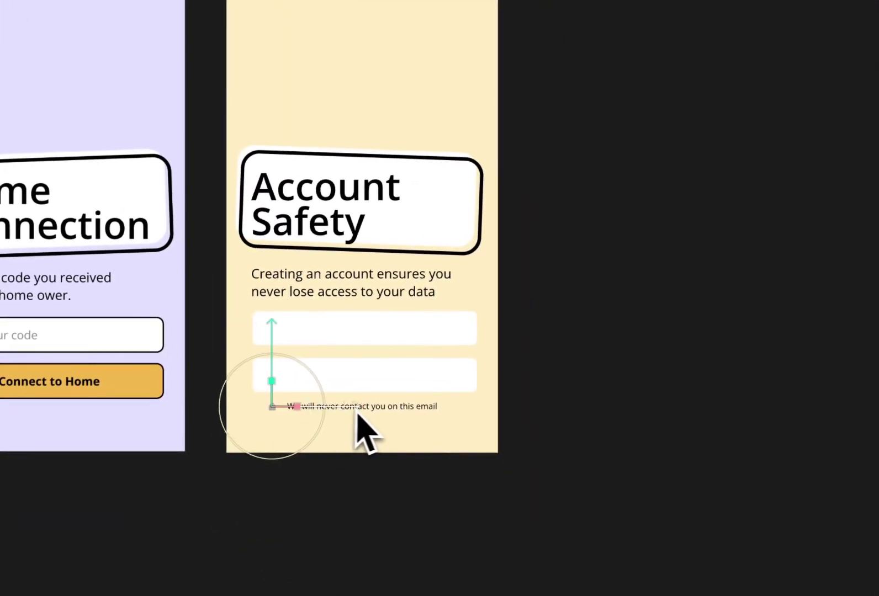
{"action": "left_click_drag", "start_coordinate": [362, 409], "coordinate": [369, 408]}
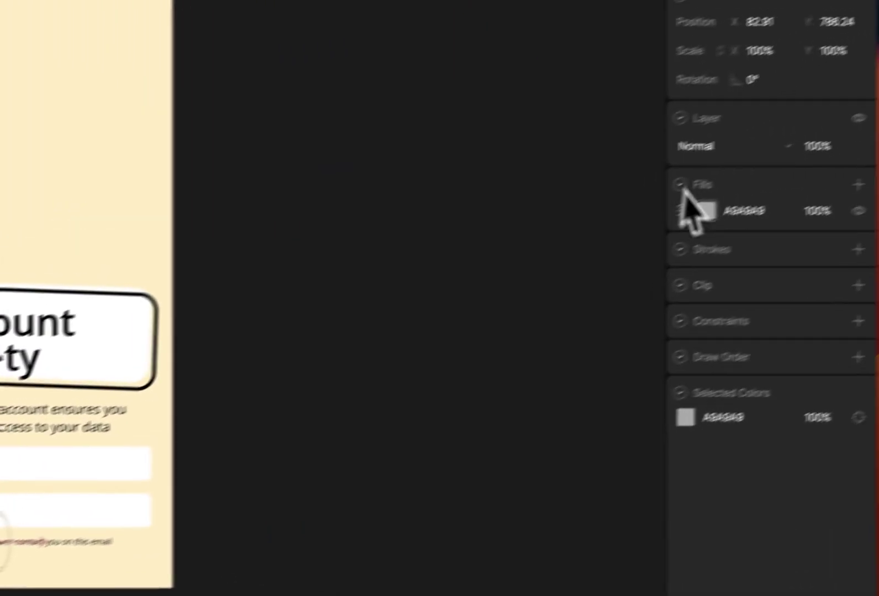
Change the lock icon's fill colour to black 000000.
{"action": "left_click", "coordinate": [703, 210]}
{"action": "left_click_drag", "start_coordinate": [580, 312], "coordinate": [166, 572]}
{"action": "scroll", "coordinate": [47, 490], "scroll_direction": "up", "scroll_amount": 5}
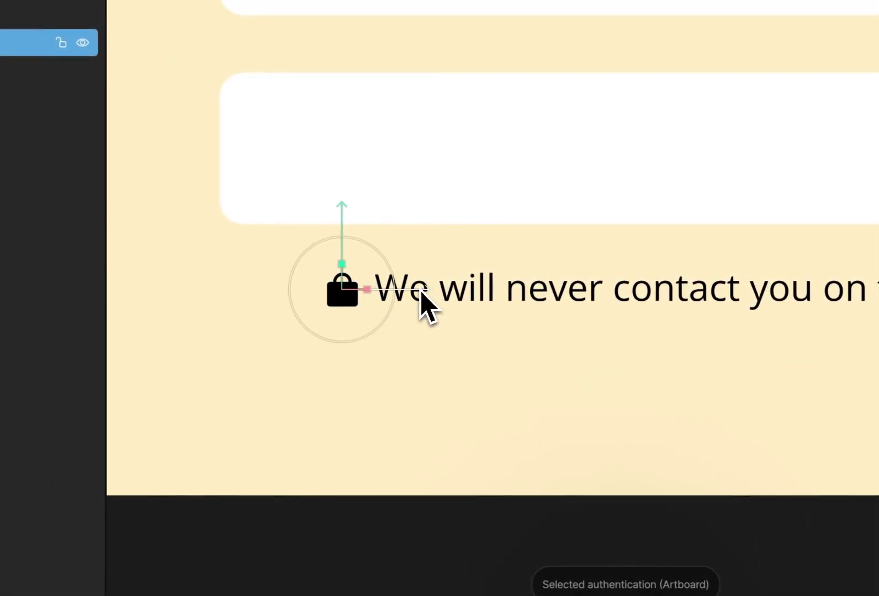
Position the lock icon just in front of "We will never contact you on this email", level with the text.
{"action": "left_click_drag", "start_coordinate": [421, 292], "coordinate": [386, 266]}
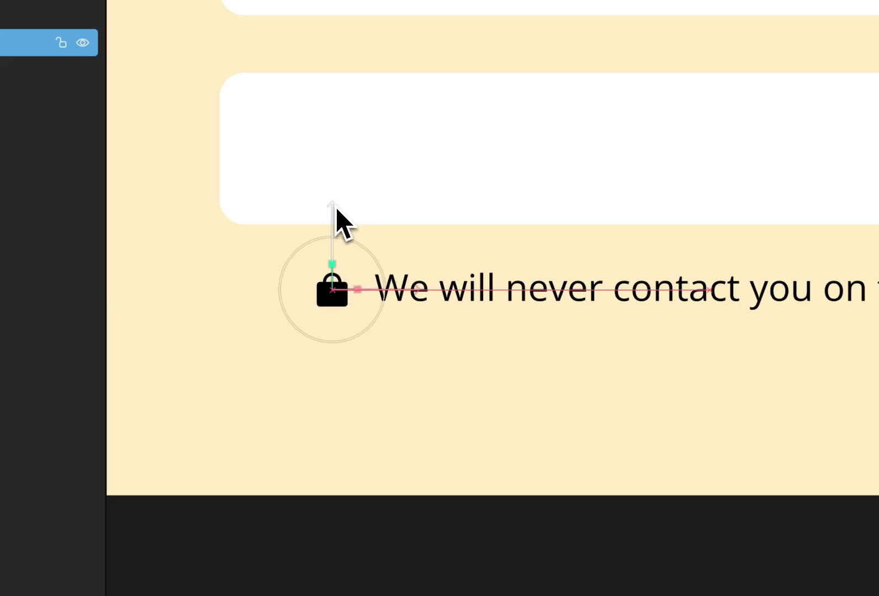
{"action": "left_click_drag", "start_coordinate": [423, 294], "coordinate": [393, 287]}
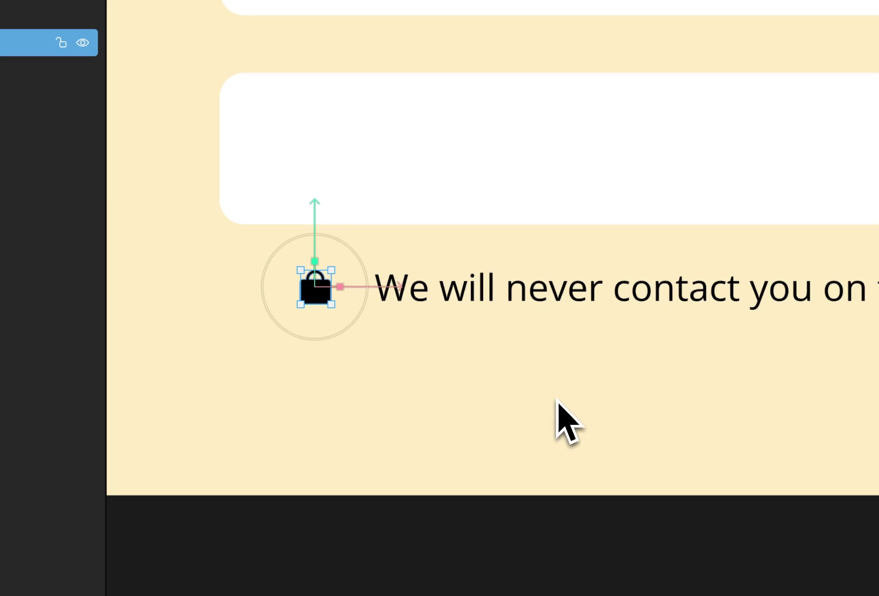
{"action": "key", "text": "shift+Right"}
{"action": "key", "text": "shift+Right"}
{"action": "key", "text": "shift+Left"}
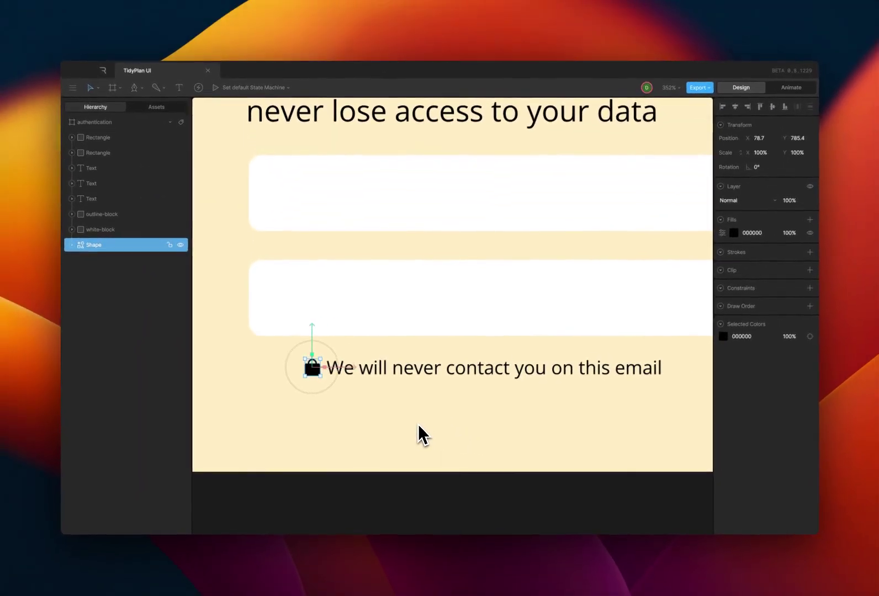
{"action": "key", "text": "Left"}
Group the lock icon with the email note and centre the group horizontally on the artboard.
{"action": "left_click", "coordinate": [417, 424]}
{"action": "key", "text": "Escape"}
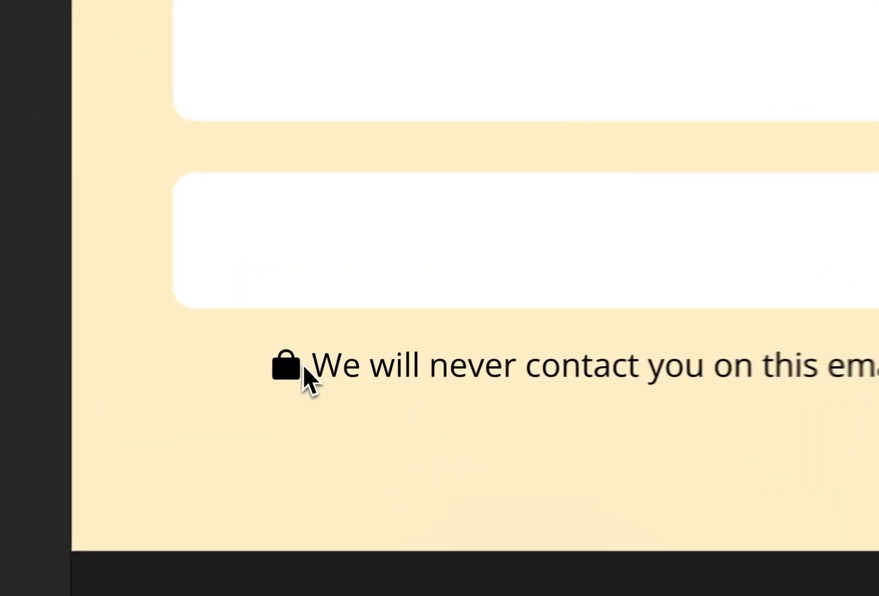
{"action": "left_click", "coordinate": [315, 369]}
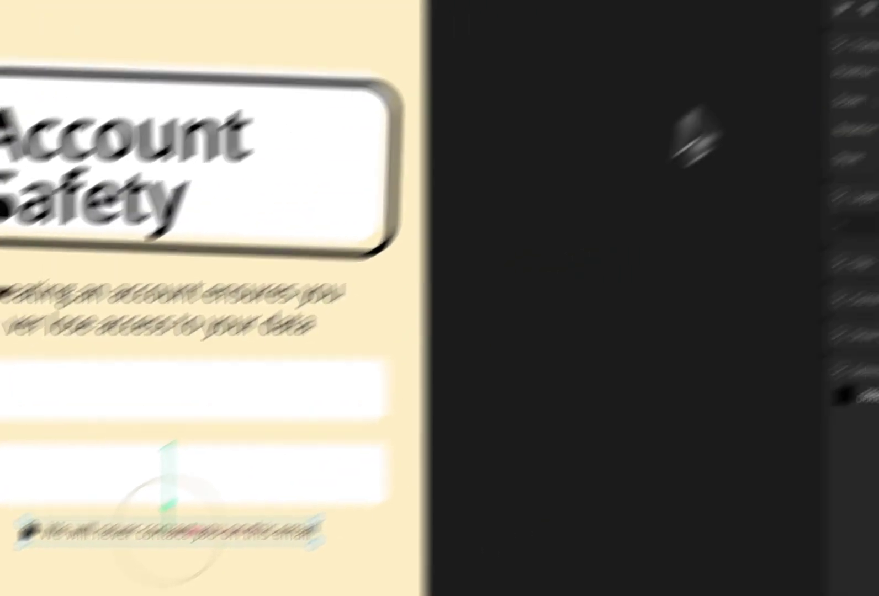
{"action": "left_click", "coordinate": [673, 130]}
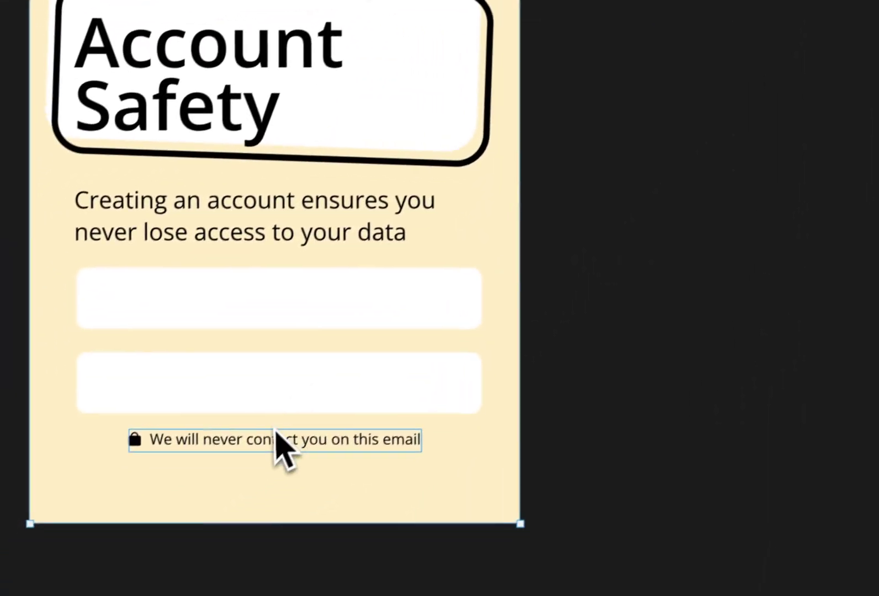
Move the email note group slightly down and the heading block with its description up, widening the space around the buttons.
{"action": "left_click", "coordinate": [274, 431]}
{"action": "left_click_drag", "start_coordinate": [272, 374], "coordinate": [266, 392]}
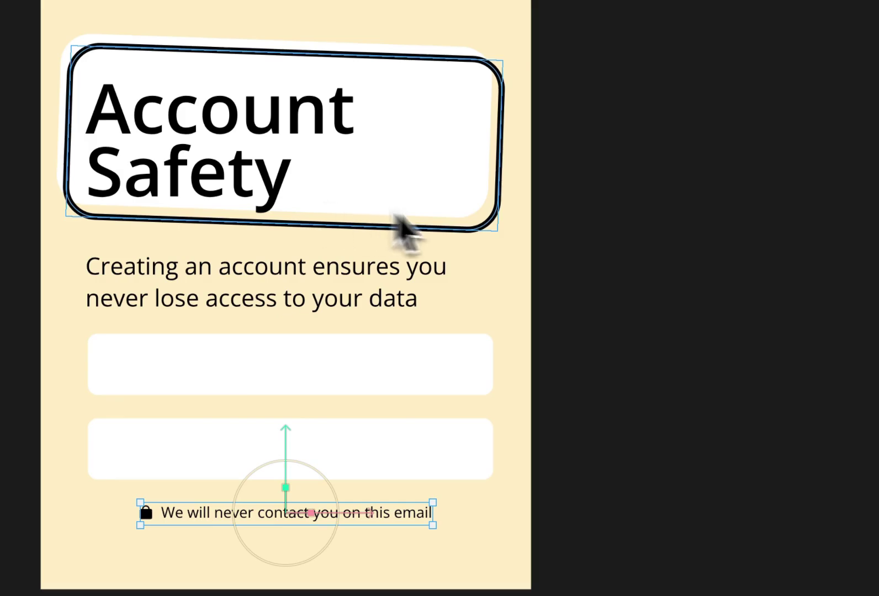
{"action": "left_click_drag", "start_coordinate": [514, 104], "coordinate": [330, 218]}
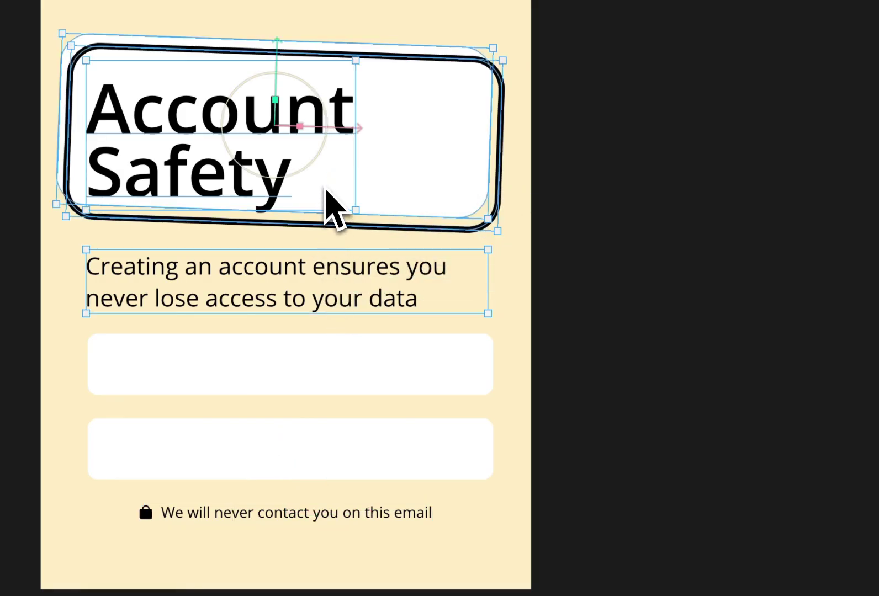
{"action": "key", "text": "shift+Up"}
{"action": "key", "text": "shift+Up"}
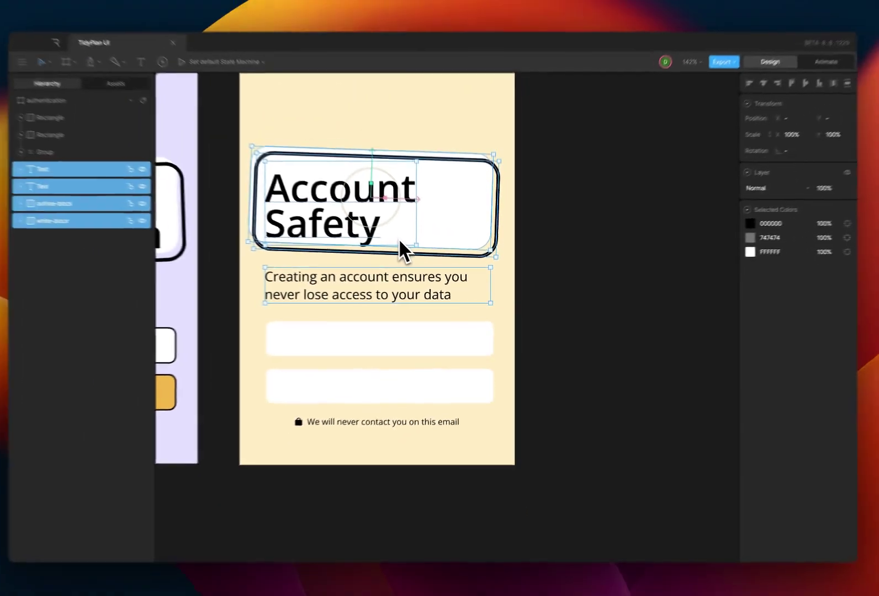
{"action": "key", "text": "Escape"}
Switch to Figma and compare the Account Safety design with the Rive screen.
{"action": "scroll", "coordinate": [409, 246], "scroll_direction": "down", "scroll_amount": 5}
{"action": "scroll", "coordinate": [410, 247], "scroll_direction": "up", "scroll_amount": 5}
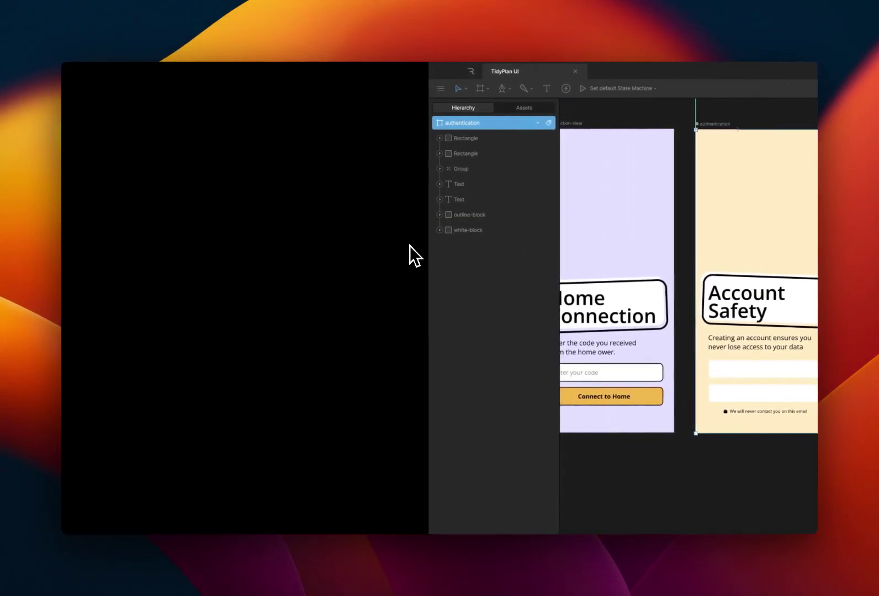
{"action": "scroll", "coordinate": [448, 271], "scroll_direction": "down", "scroll_amount": 6}
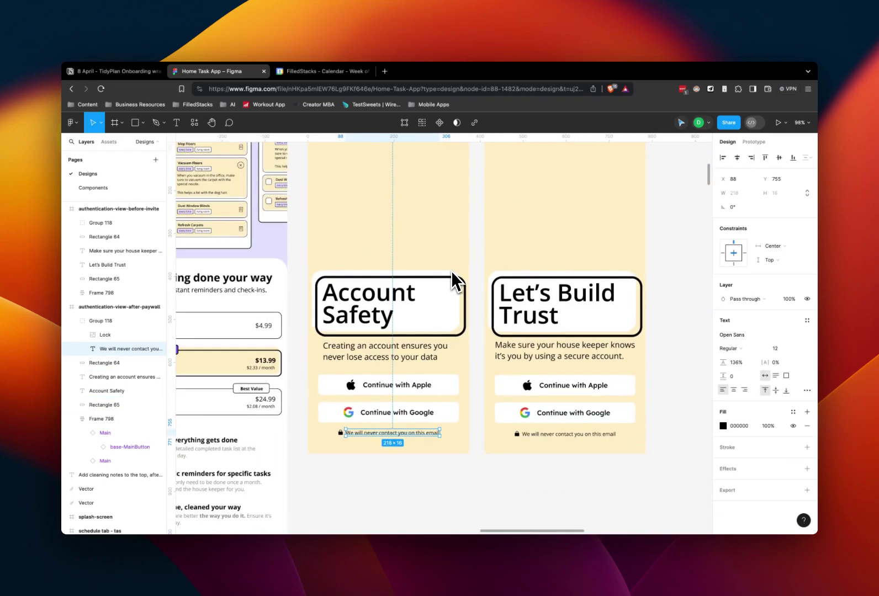
{"action": "scroll", "coordinate": [452, 272], "scroll_direction": "up", "scroll_amount": 2}
{"action": "scroll", "coordinate": [452, 280], "scroll_direction": "down", "scroll_amount": 2}
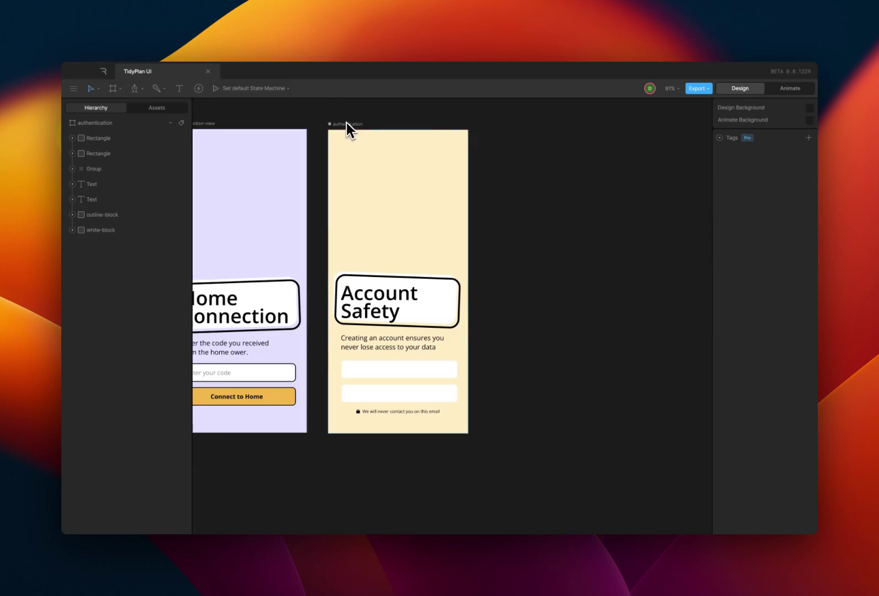
Export the Rive file as tidyplan_ui.riv into the ui folder, replacing the existing file.
{"action": "left_click", "coordinate": [345, 124]}
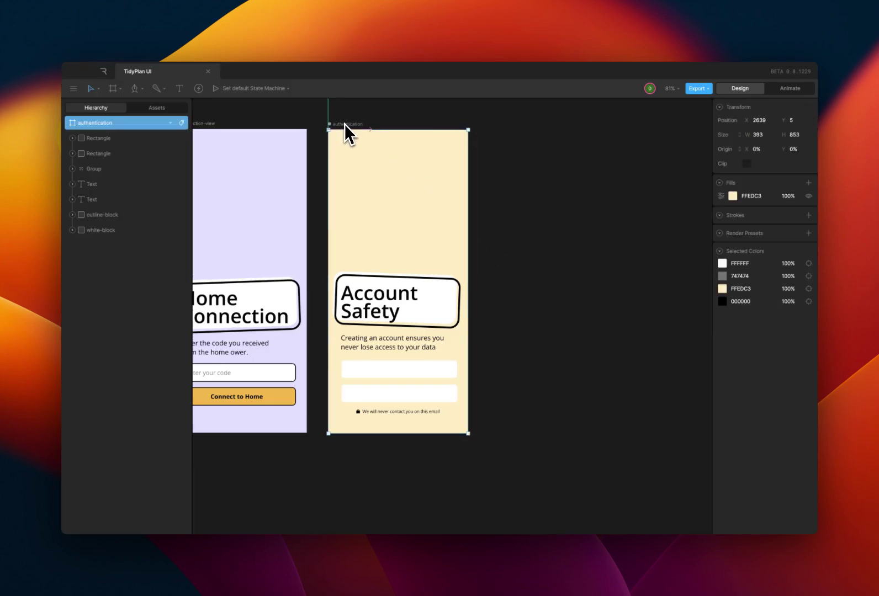
{"action": "left_click", "coordinate": [698, 89]}
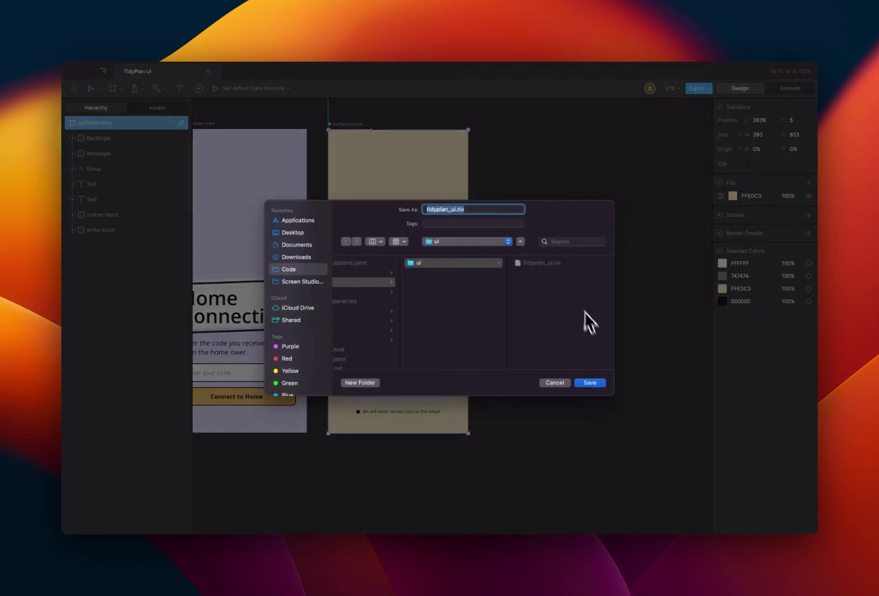
{"action": "left_click", "coordinate": [590, 383]}
{"action": "left_click", "coordinate": [452, 340]}
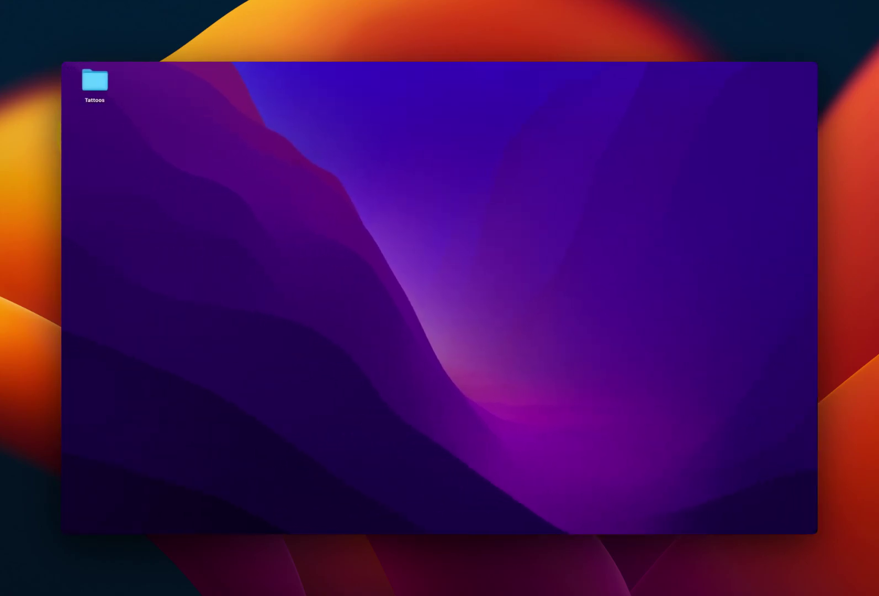
Switch to the house_cleaner project in VS Code and close all open editor files.
{"action": "key", "text": "ctrl+Up"}
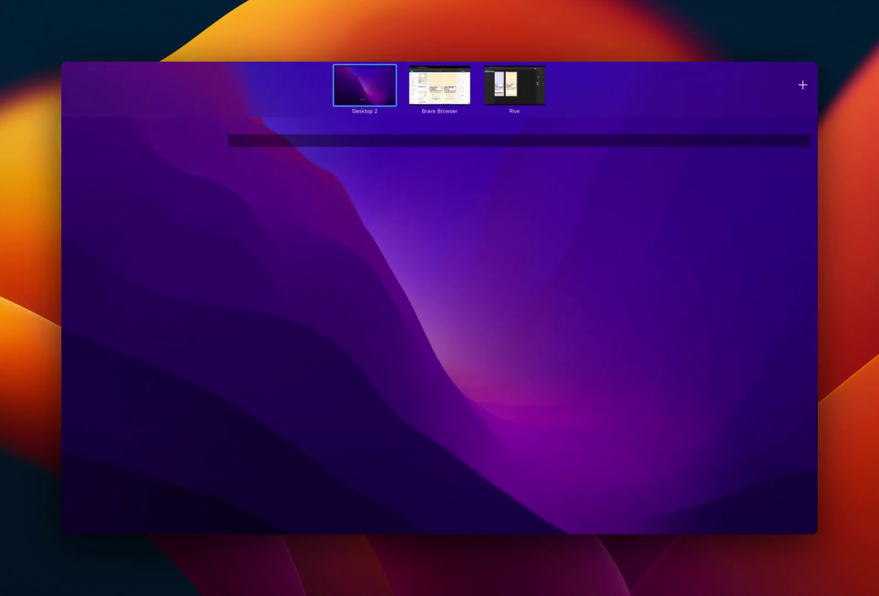
{"action": "left_click_drag", "start_coordinate": [361, 125], "coordinate": [411, 91]}
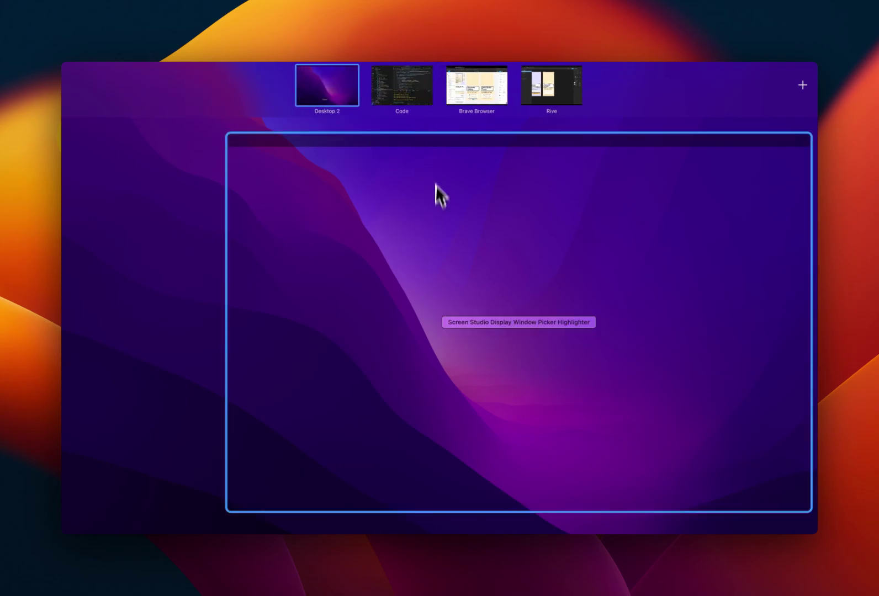
{"action": "left_click", "coordinate": [408, 98]}
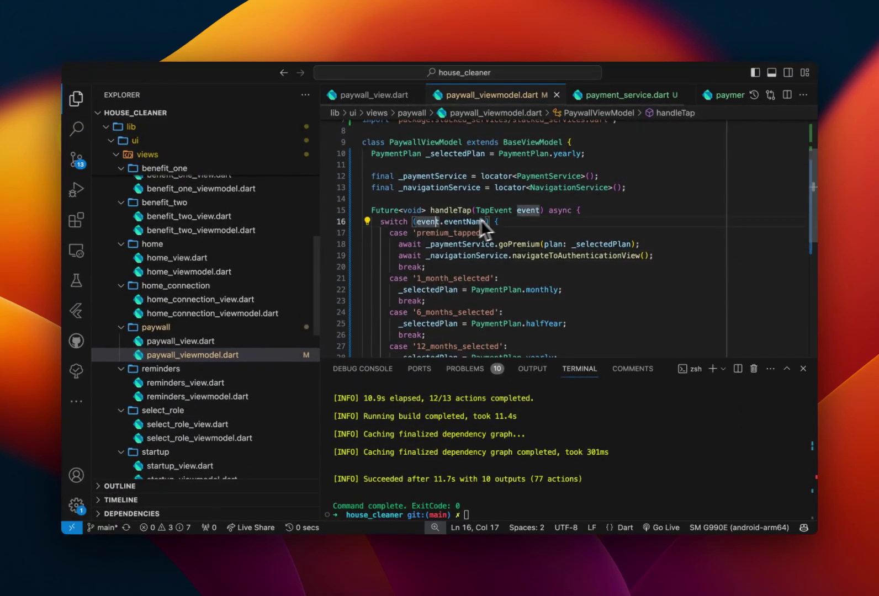
{"action": "key", "text": "super+w"}
{"action": "key", "text": "super+w"}
{"action": "key", "text": "super+w"}
{"action": "key", "text": "super+w"}
{"action": "key", "text": "super+w"}
Open authentication_view.dart by searching for "auth", and hide the file explorer and terminal.
{"action": "key", "text": "super+p"}
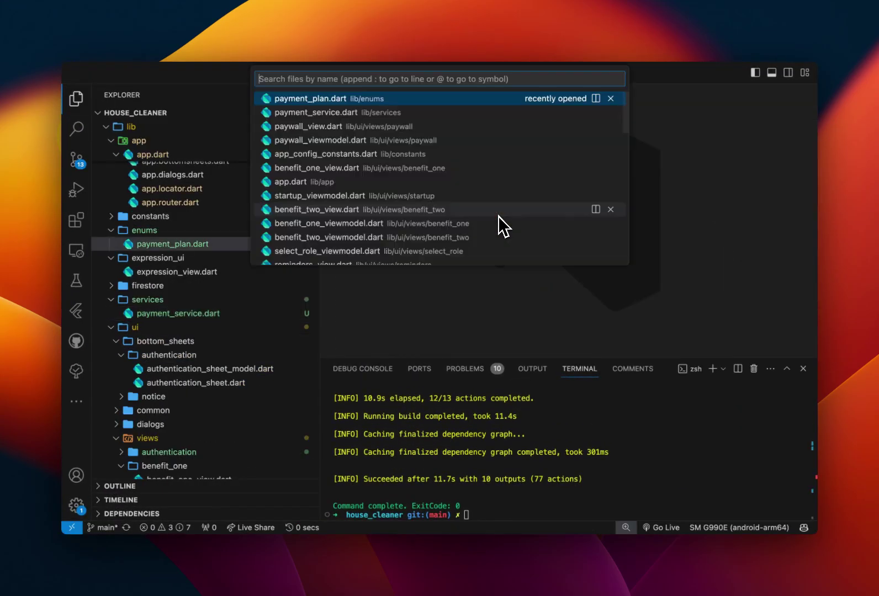
{"action": "type", "text": "auth"}
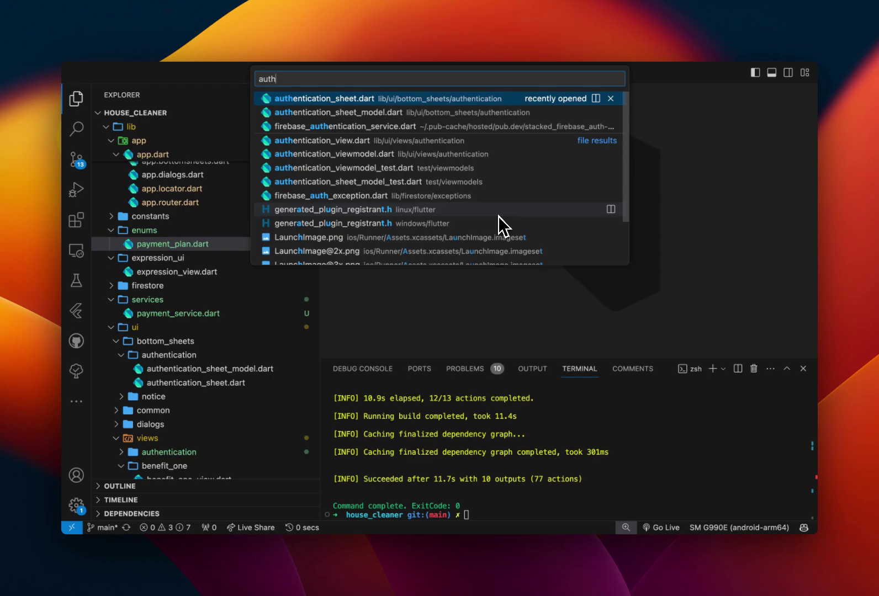
{"action": "key", "text": "Down"}
{"action": "key", "text": "Down"}
{"action": "key", "text": "Down"}
{"action": "key", "text": "Return"}
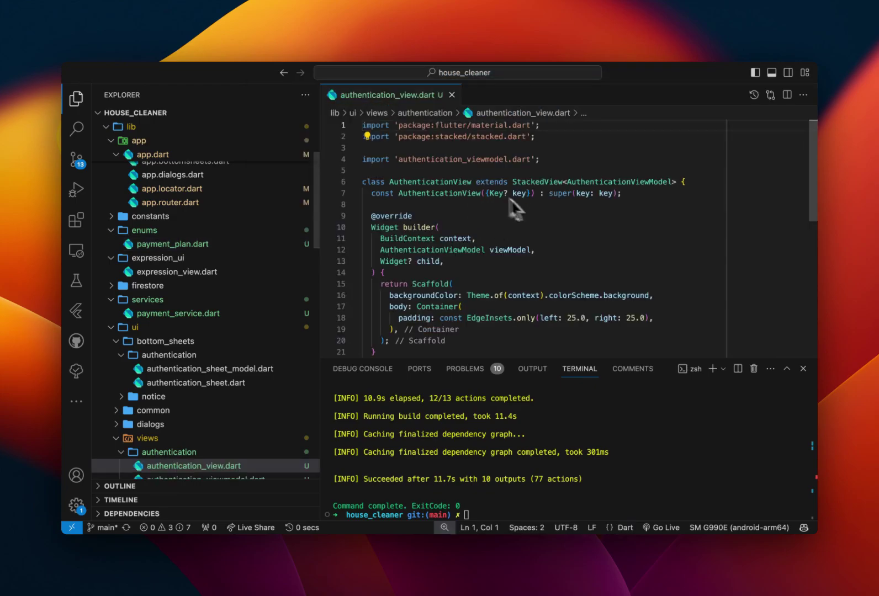
{"action": "scroll", "coordinate": [552, 259], "scroll_direction": "down", "scroll_amount": 1}
{"action": "key", "text": "super+b"}
{"action": "key", "text": "super+j"}
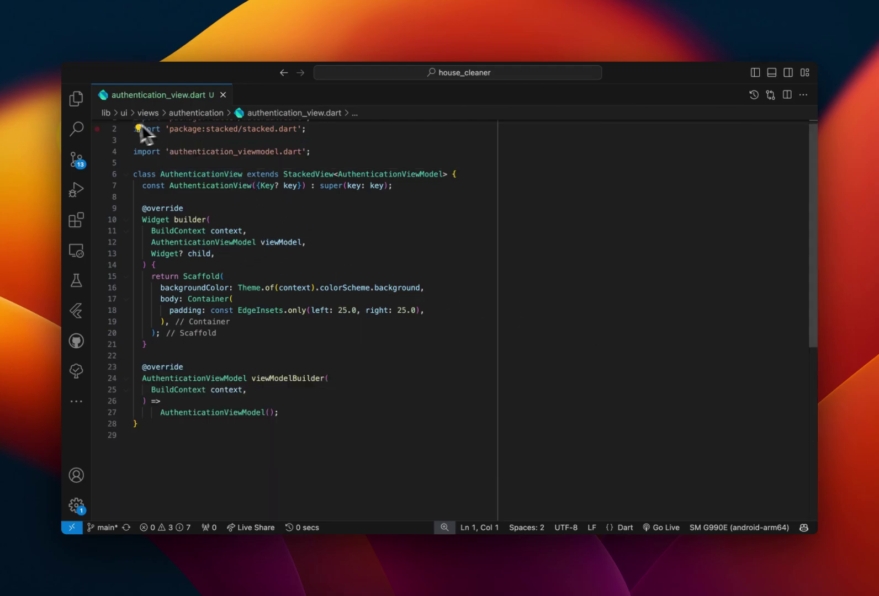
Show the file explorer again and copy the Scaffold containing the ExpressionView from benefit_one_view.dart.
{"action": "key", "text": "super+b"}
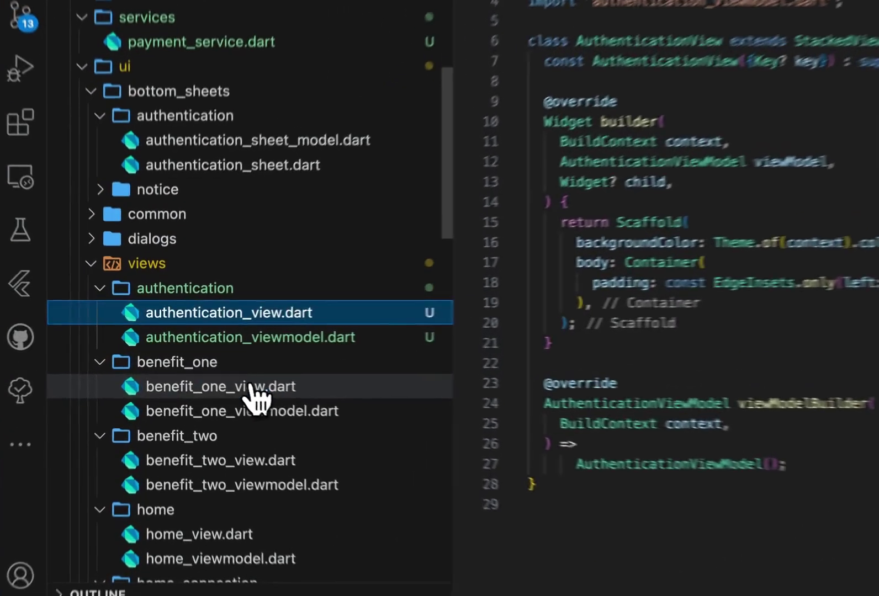
{"action": "left_click", "coordinate": [216, 370]}
{"action": "left_click_drag", "start_coordinate": [371, 447], "coordinate": [430, 346]}
{"action": "key", "text": "super+c"}
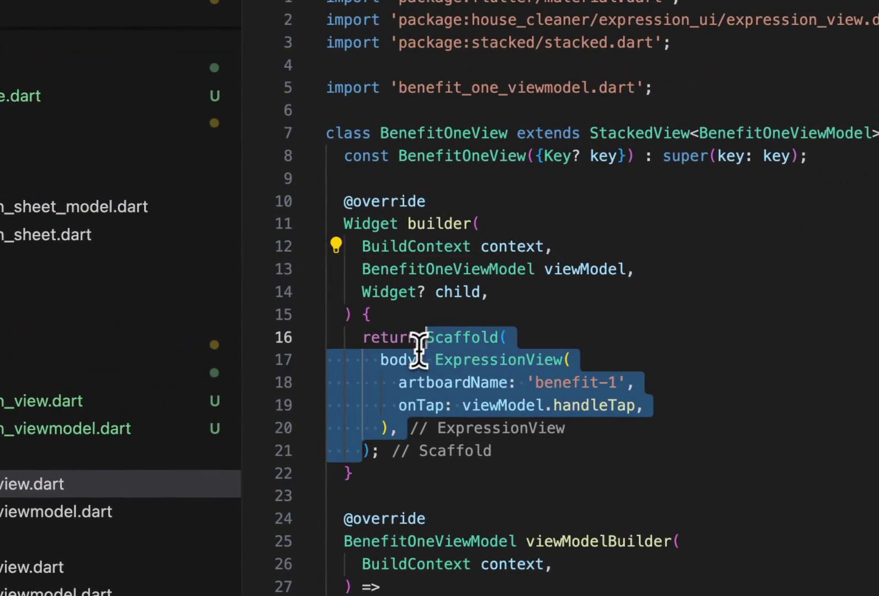
Replace the placeholder Scaffold in authentication_view.dart with the copied ExpressionView Scaffold.
{"action": "left_click", "coordinate": [419, 25]}
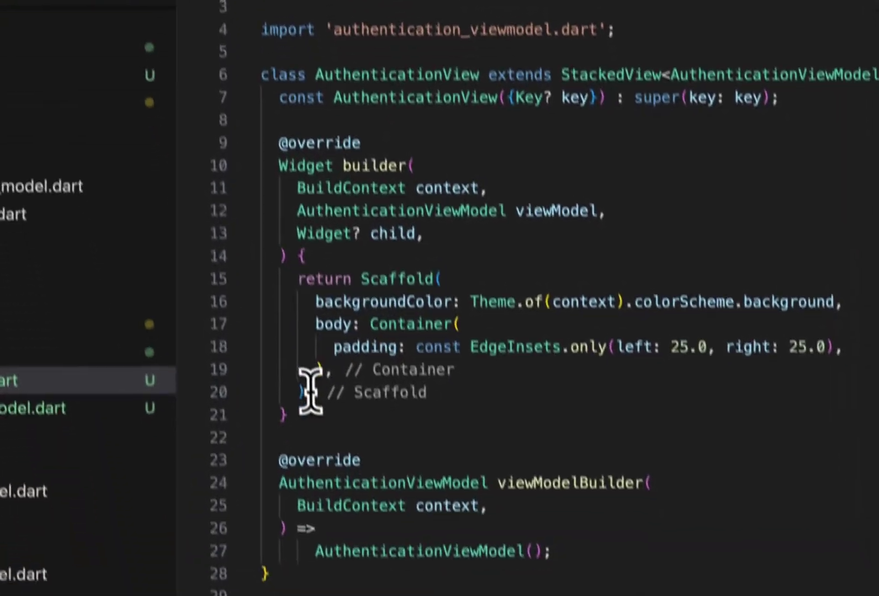
{"action": "left_click", "coordinate": [370, 414]}
{"action": "left_click_drag", "start_coordinate": [296, 360], "coordinate": [349, 246]}
{"action": "key", "text": "super+v"}
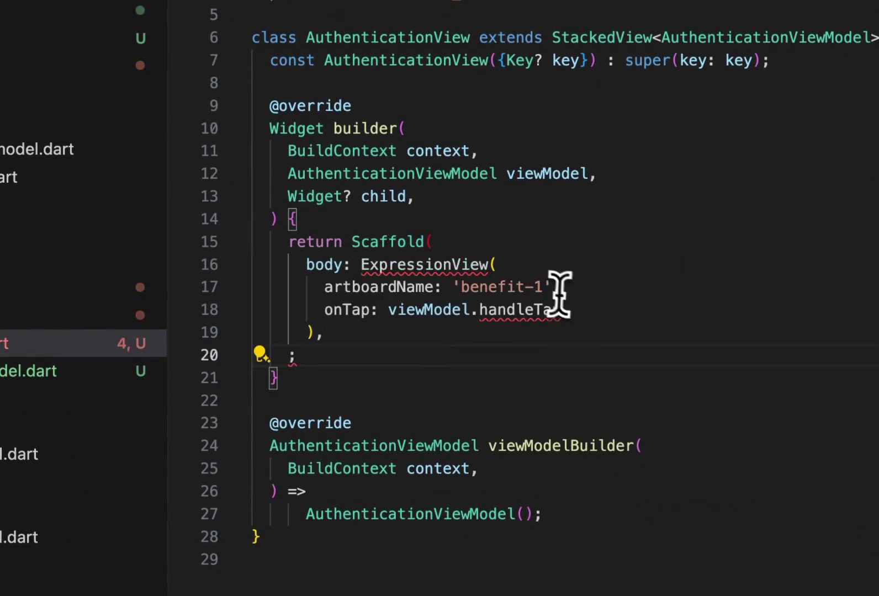
Import the house_cleaner package's expression_ui/expression_view.dart library for ExpressionView in authentication_view.dart.
{"action": "left_click", "coordinate": [462, 266]}
{"action": "key", "text": "super+period"}
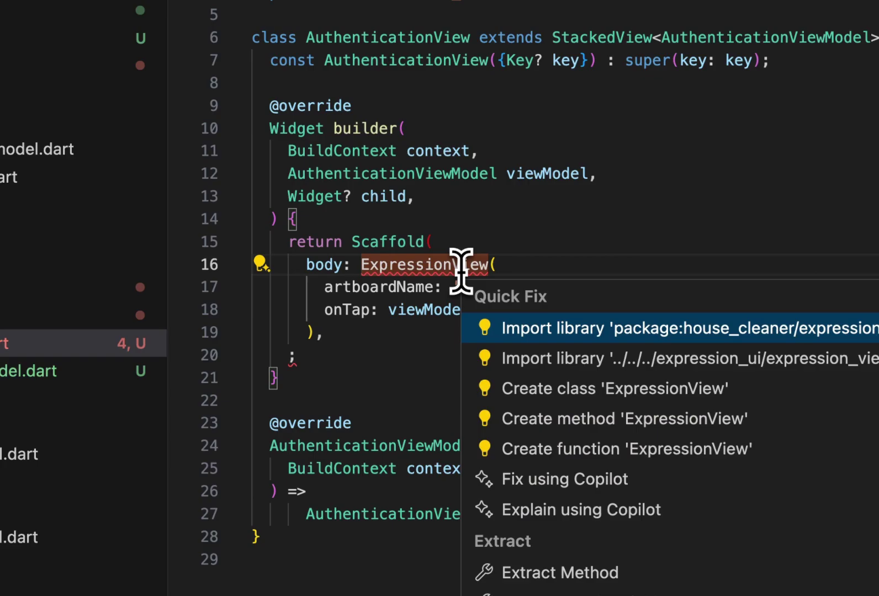
{"action": "key", "text": "Return"}
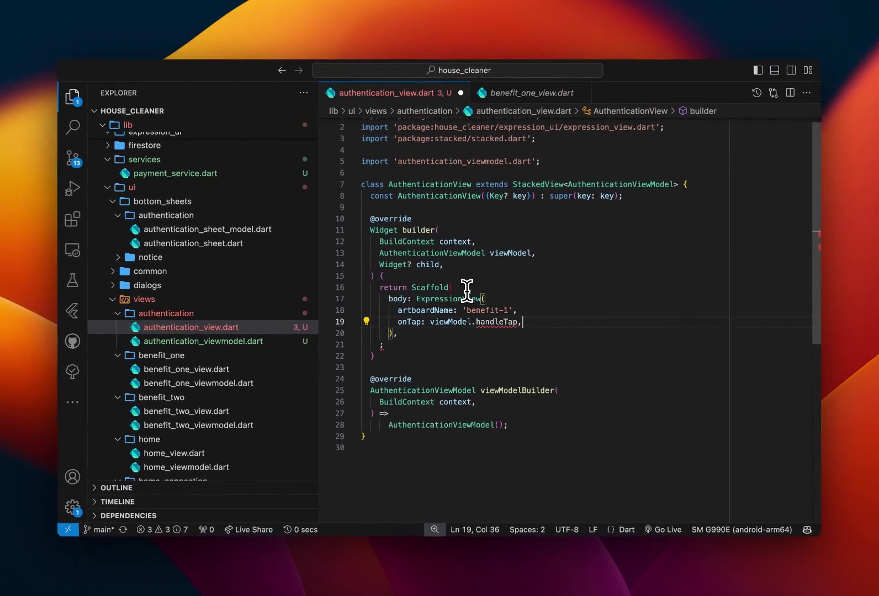
Generate the missing handleTap method for the authentication viewmodel and correct the Scaffold's closing syntax in authentication_view.dart.
{"action": "key", "text": "Left"}
{"action": "key", "text": "super+period"}
{"action": "key", "text": "Down"}
{"action": "key", "text": "Down"}
{"action": "key", "text": "Down"}
{"action": "key", "text": "Up"}
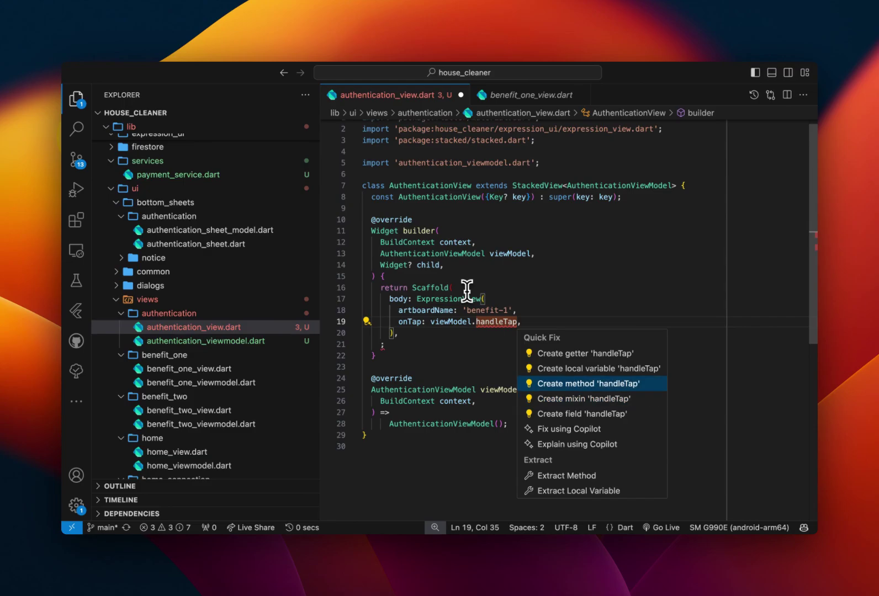
{"action": "key", "text": "Return"}
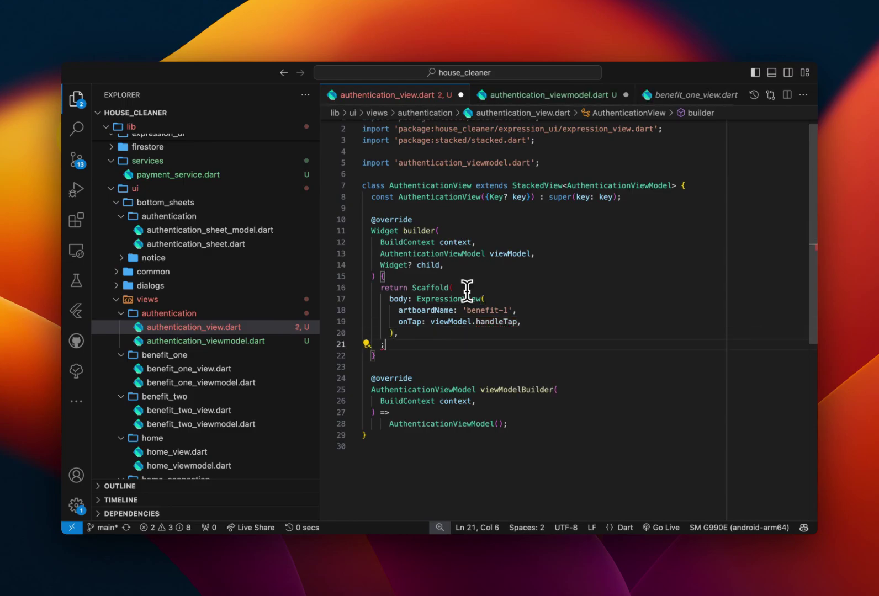
{"action": "type", "text": ";"}
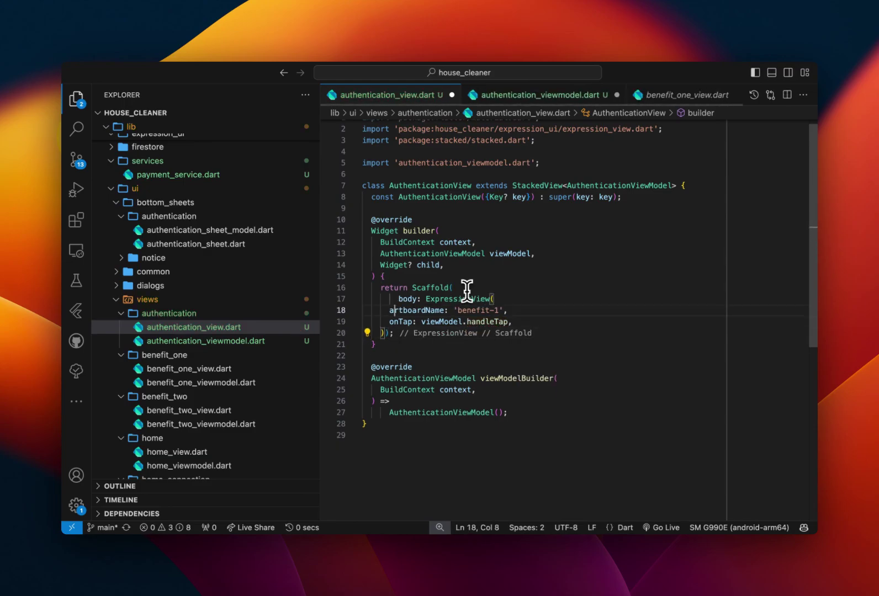
Switch to Rive, rename the authentication artboard authentication-view, and export the file as tidyplan_ui.riv into the project's ui folder.
{"action": "key", "text": "ctrl+Right"}
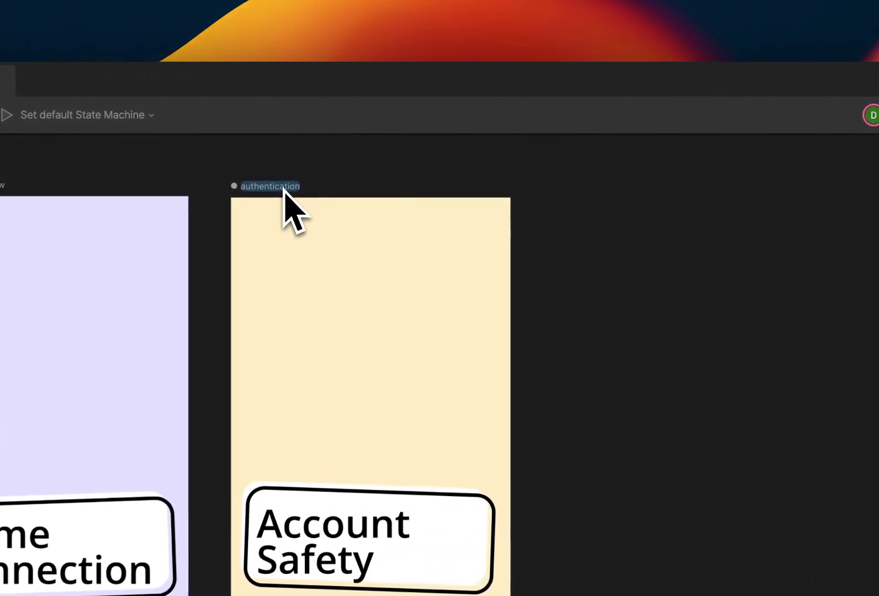
{"action": "key", "text": "Right"}
{"action": "type", "text": "-"}
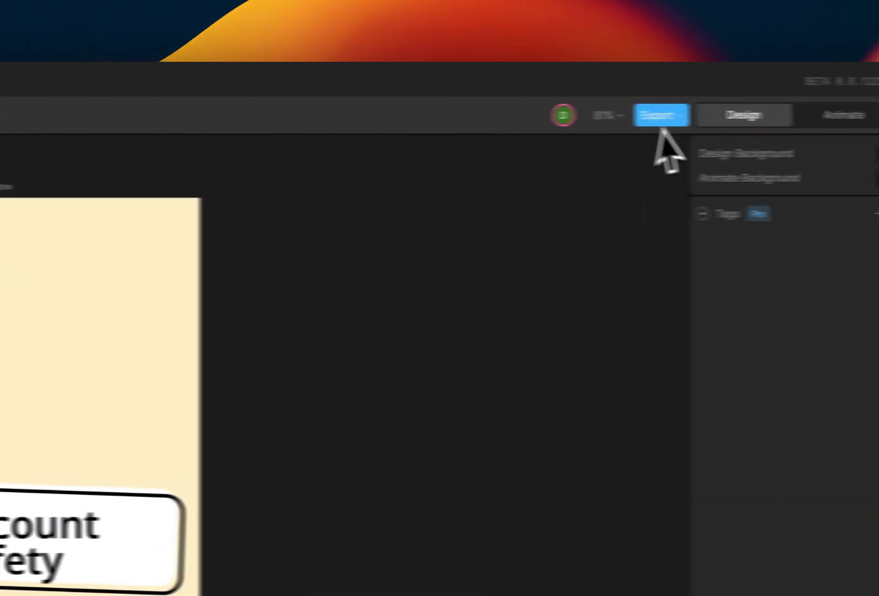
{"action": "left_click", "coordinate": [658, 116]}
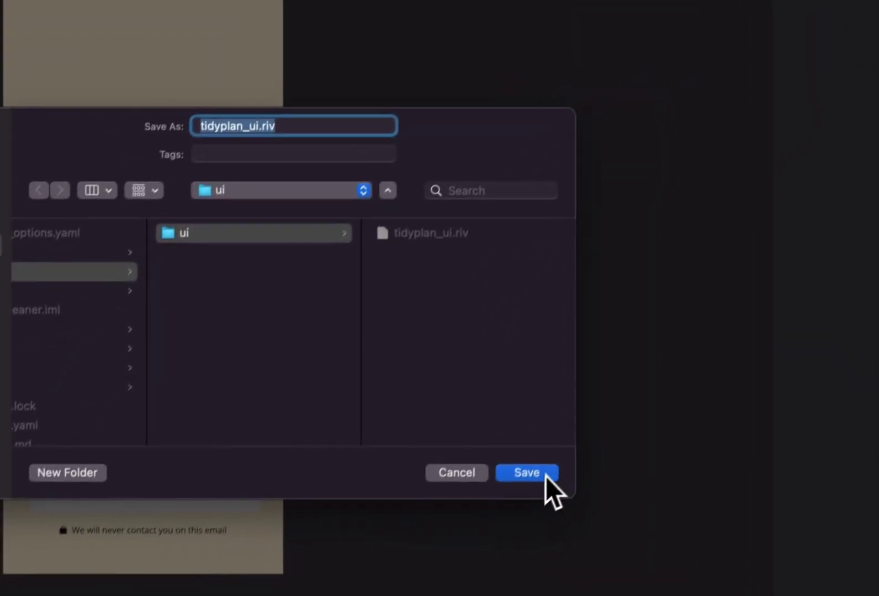
{"action": "left_click", "coordinate": [528, 473]}
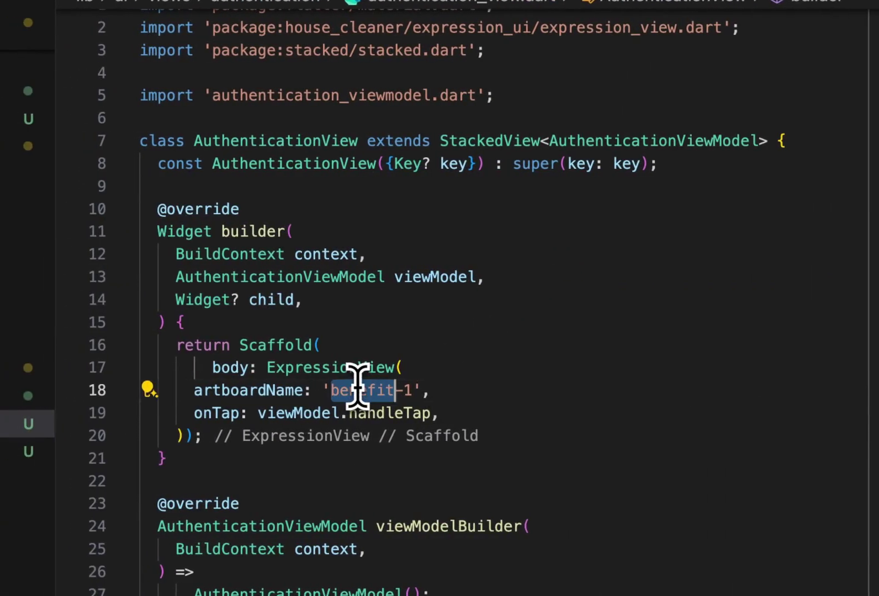
Set the ExpressionView's artboardName to 'authentication-view' in authentication_view.dart in VS Code.
{"action": "key", "text": "BackSpace"}
{"action": "type", "text": "authent"}
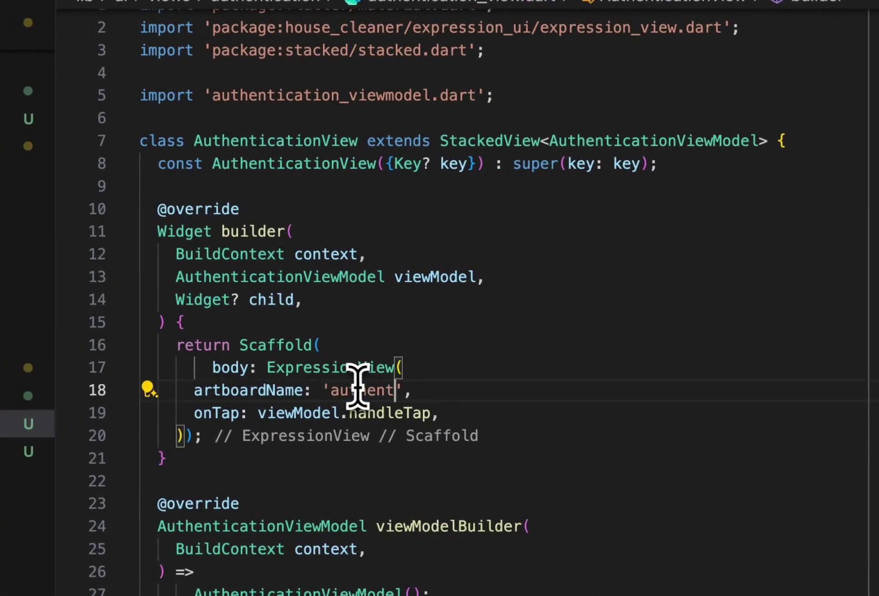
{"action": "type", "text": "ication-view"}
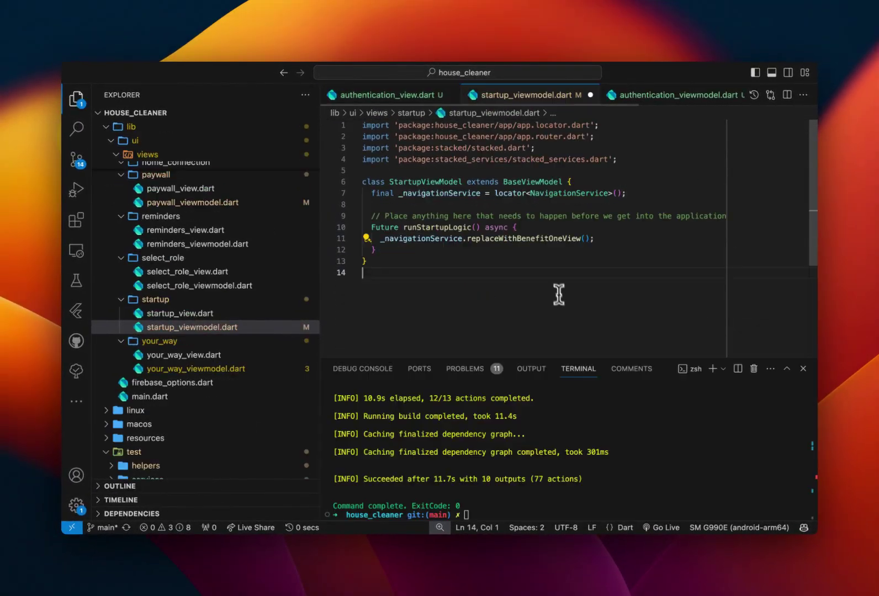
Change the startup navigation call in startup_viewmodel.dart's runStartupLogic to replaceWithAuthenticationView.
{"action": "double_click", "coordinate": [544, 238]}
{"action": "type", "text": "rep"}
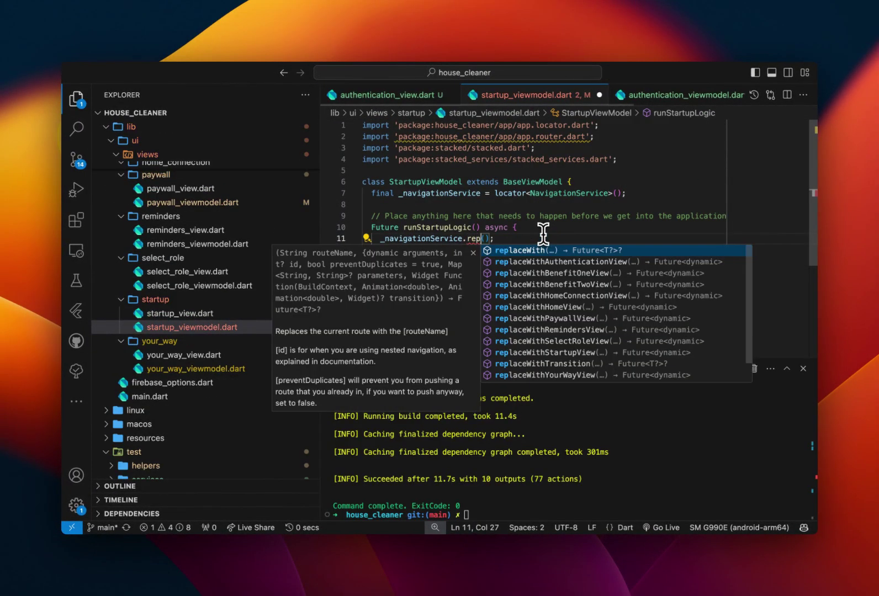
{"action": "key", "text": "Down"}
{"action": "key", "text": "Return"}
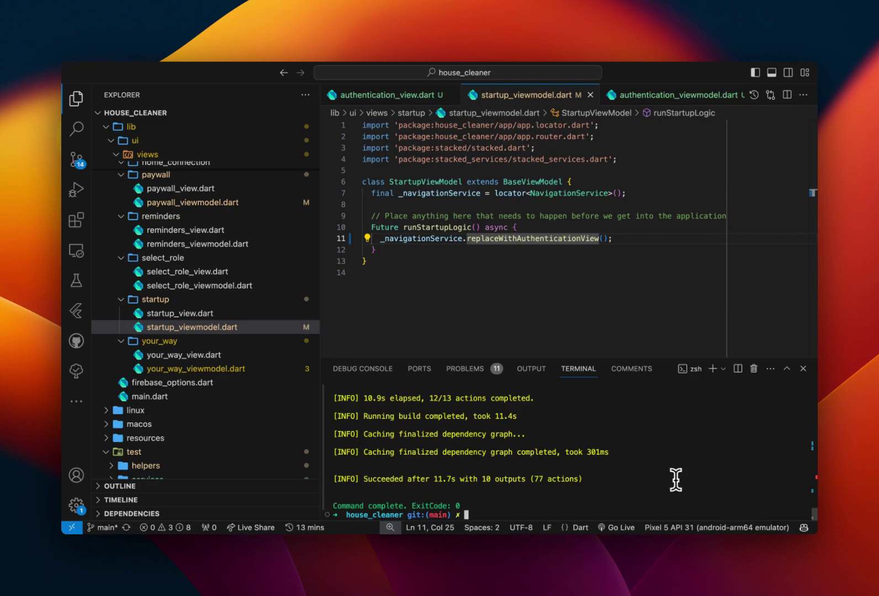
Run the app on the Android emulator from the terminal with flutter run -d emulator-5554.
{"action": "type", "text": "flutter run -d"}
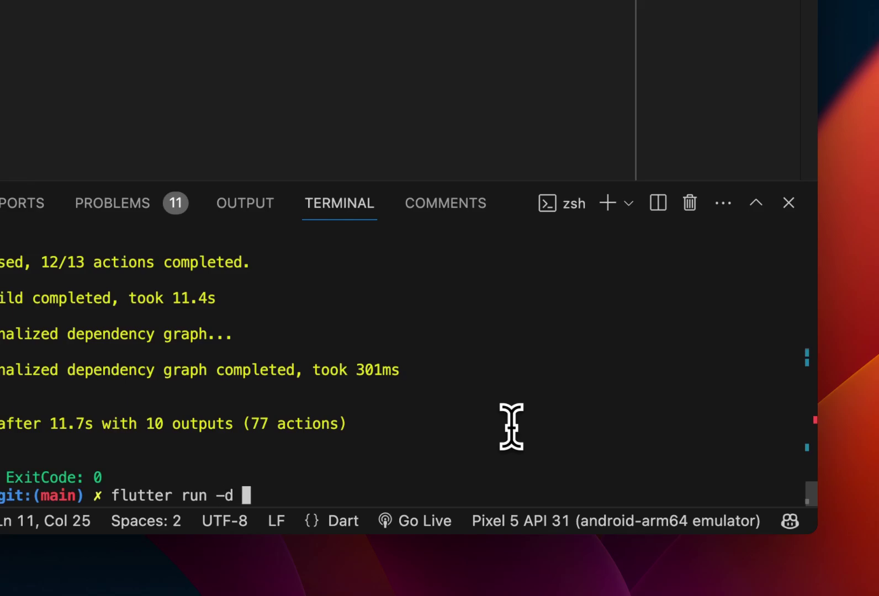
{"action": "type", "text": " emulator-"}
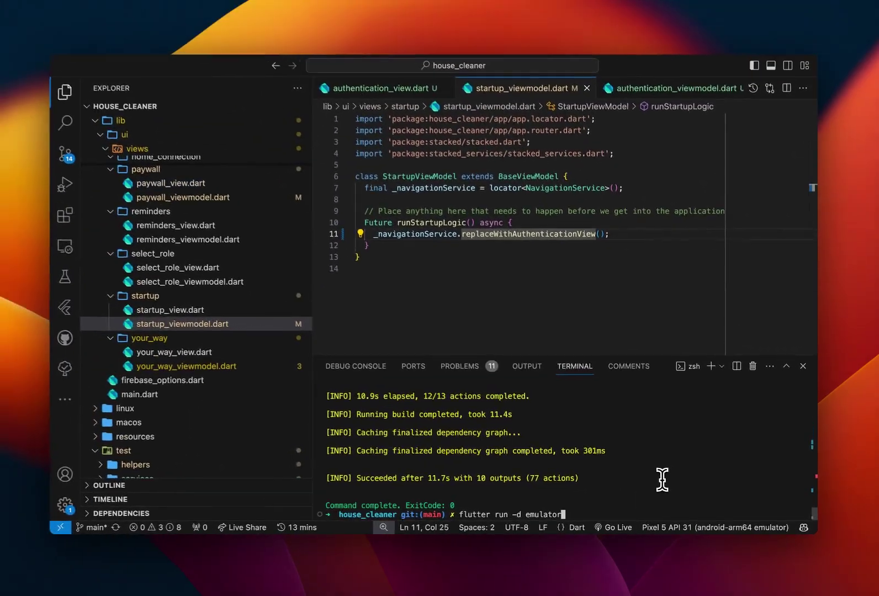
{"action": "type", "text": "5554"}
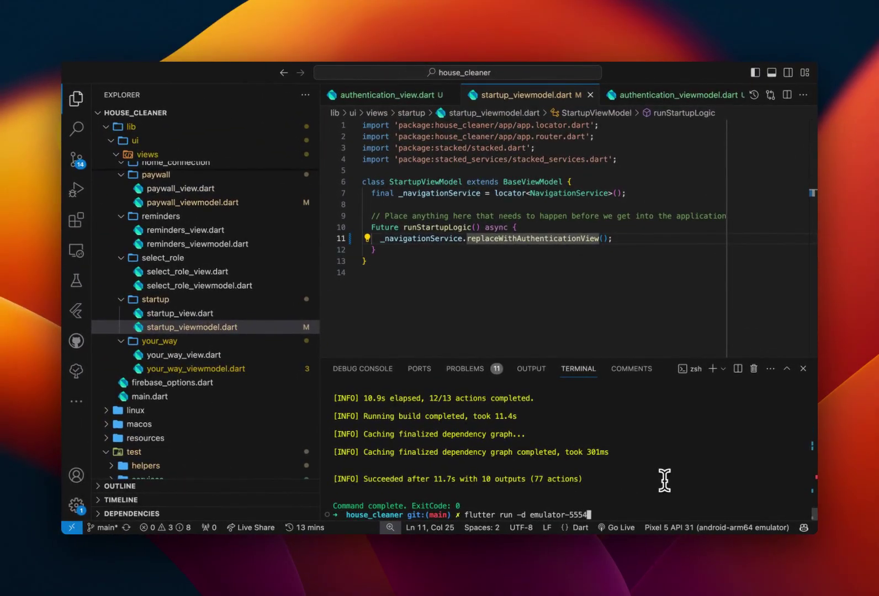
{"action": "key", "text": "Return"}
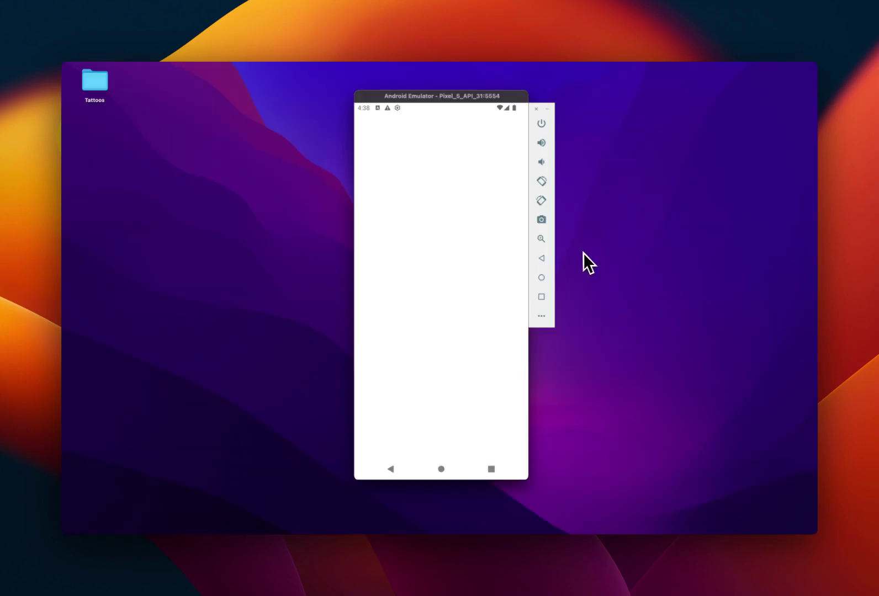